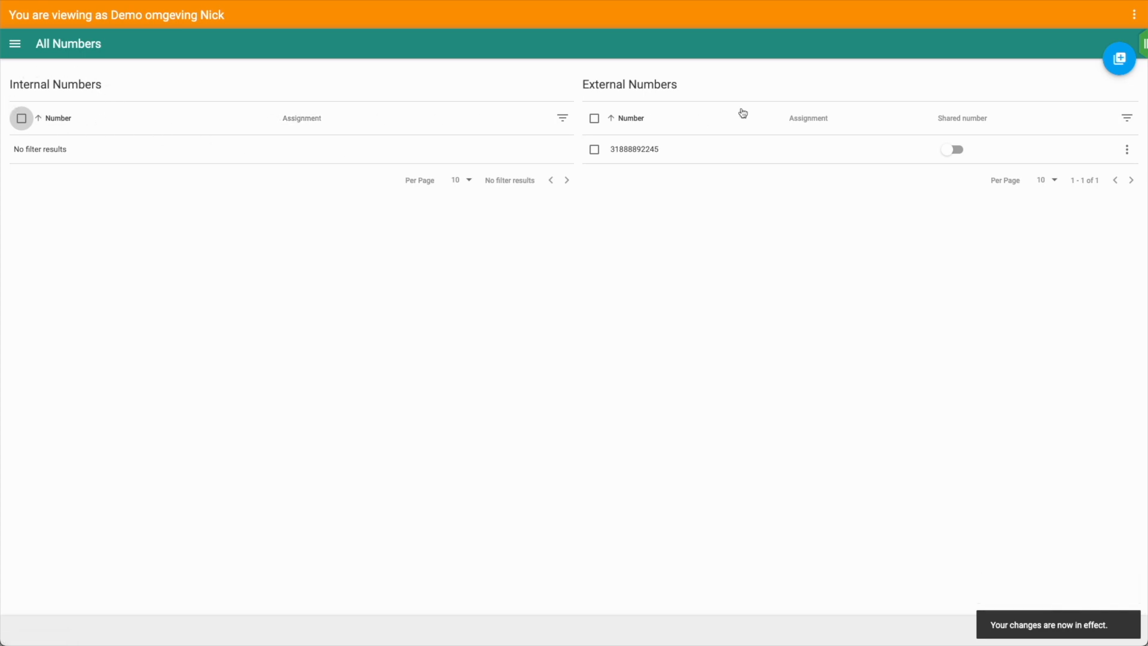
# Add the internal number range from 201 to 220 with Create Internal Numbers and save it
pyautogui.click(1123, 64)
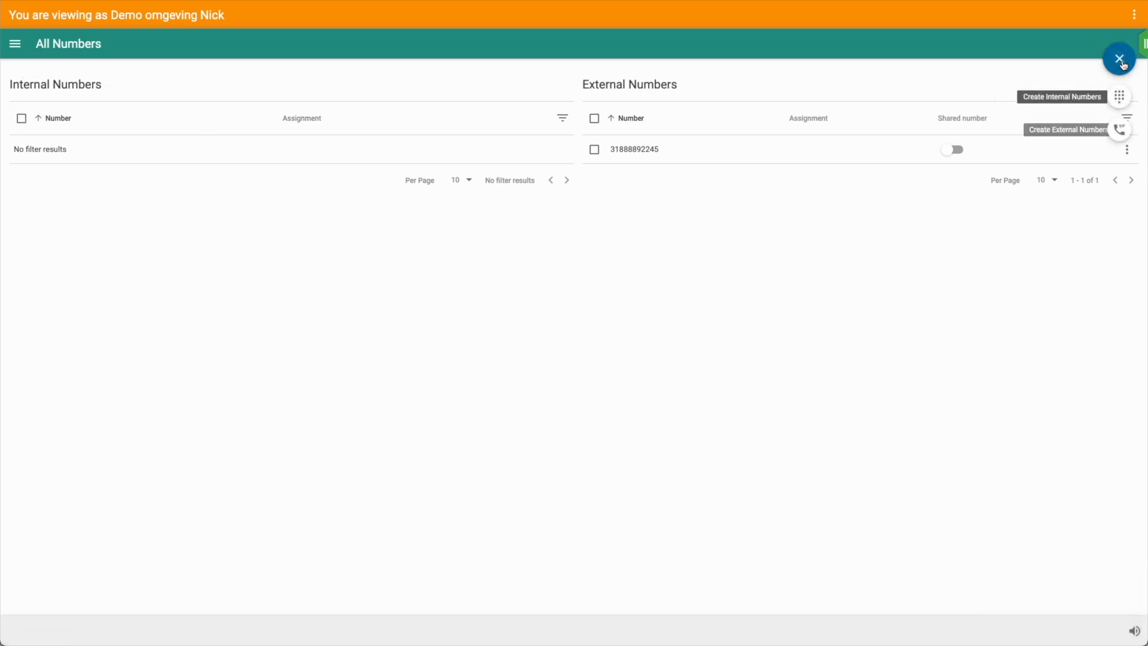
pyautogui.click(1118, 96)
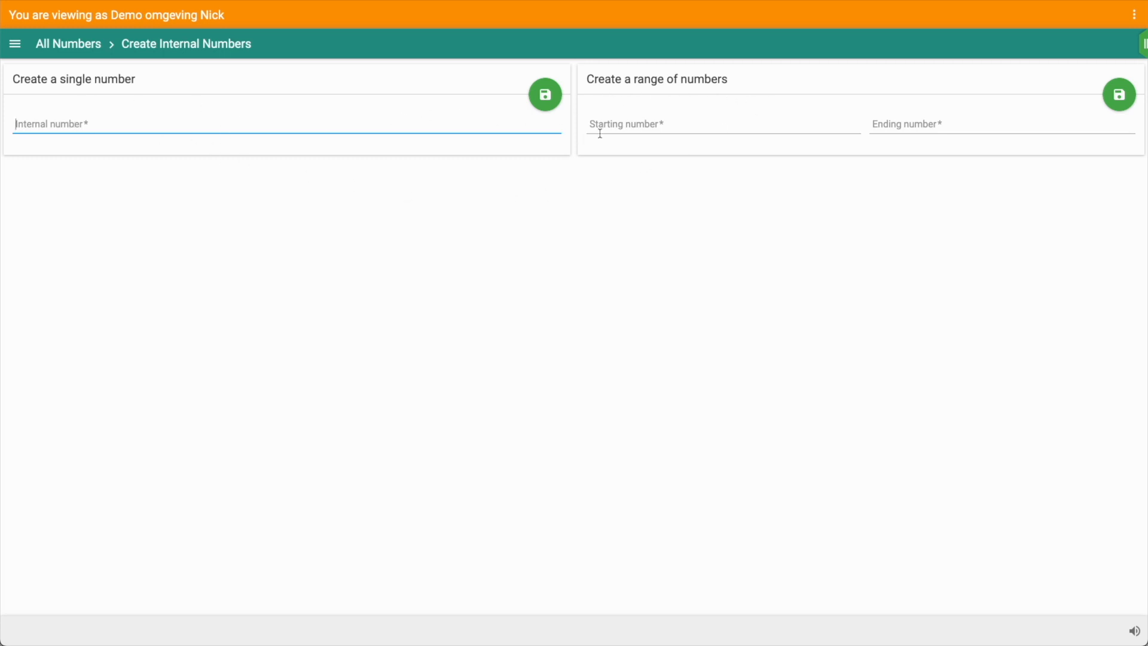
pyautogui.click(650, 123)
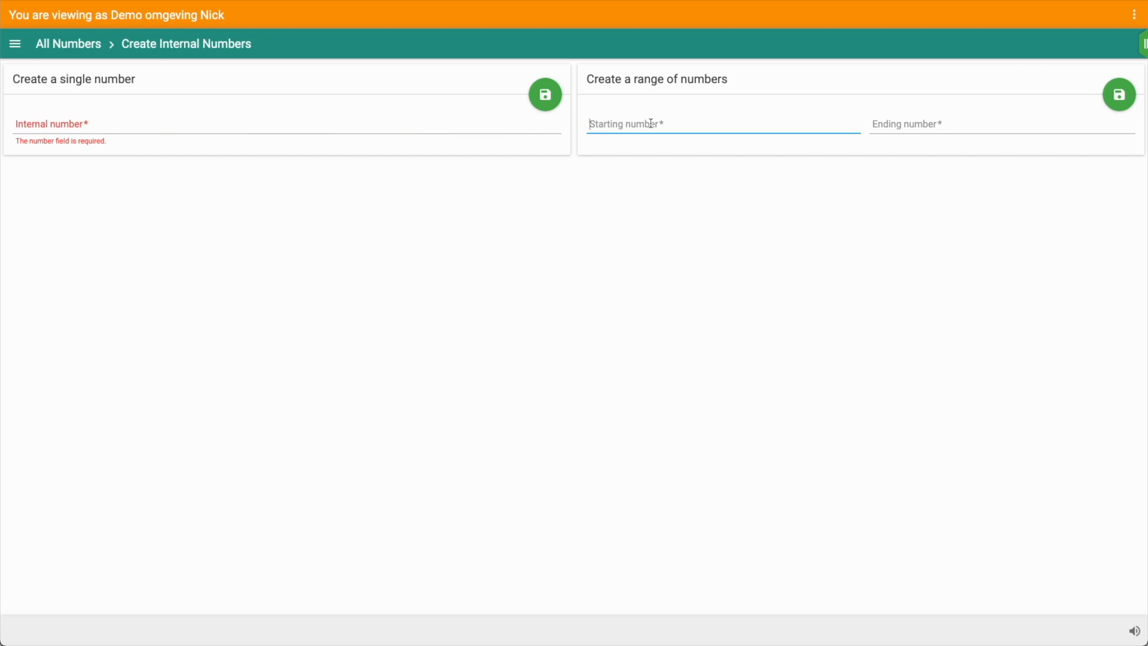
pyautogui.write('201')
pyautogui.click(898, 125)
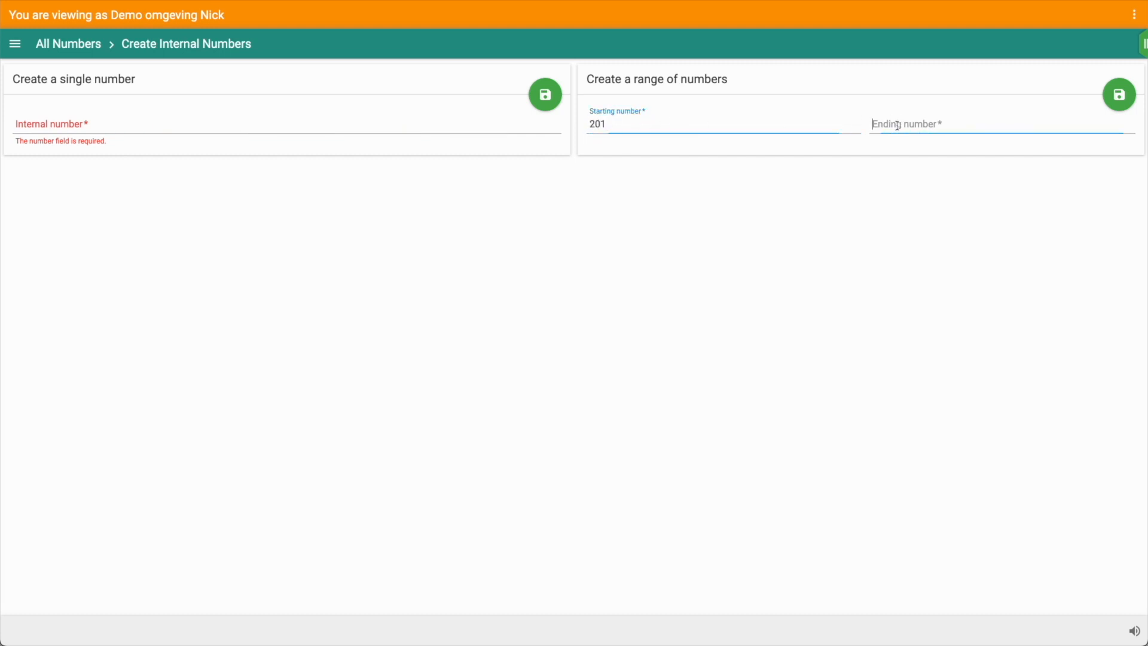
pyautogui.write('220')
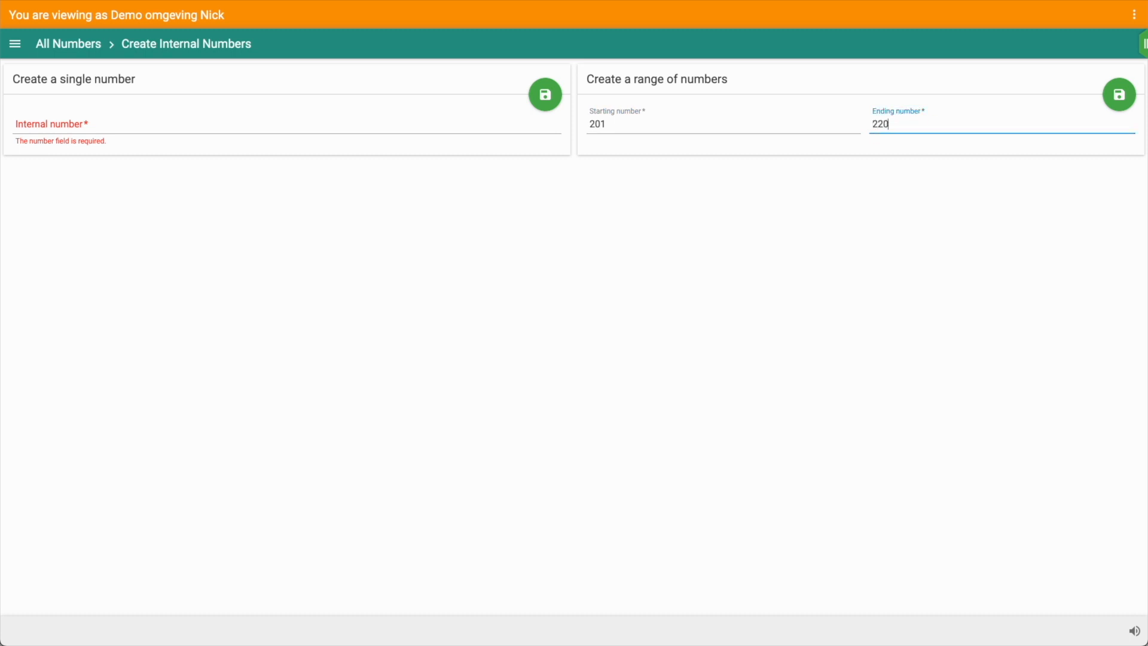
pyautogui.click(1117, 100)
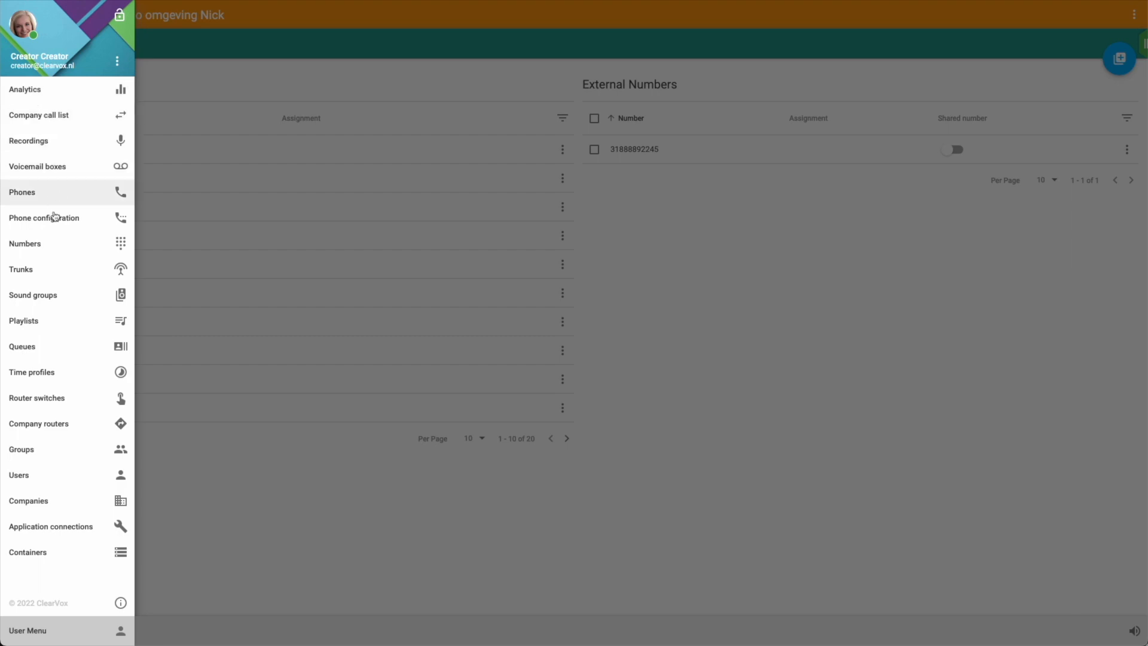
# Register a manual app phone under the user's name, save it, and return to All phones
pyautogui.click(23, 197)
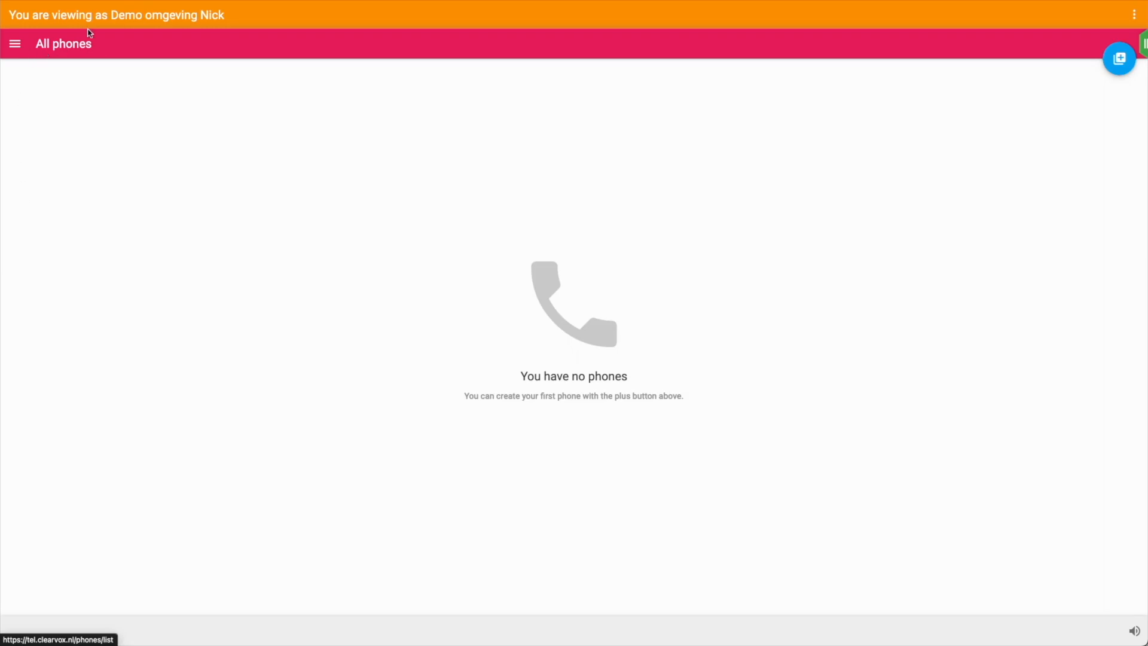
pyautogui.click(1123, 59)
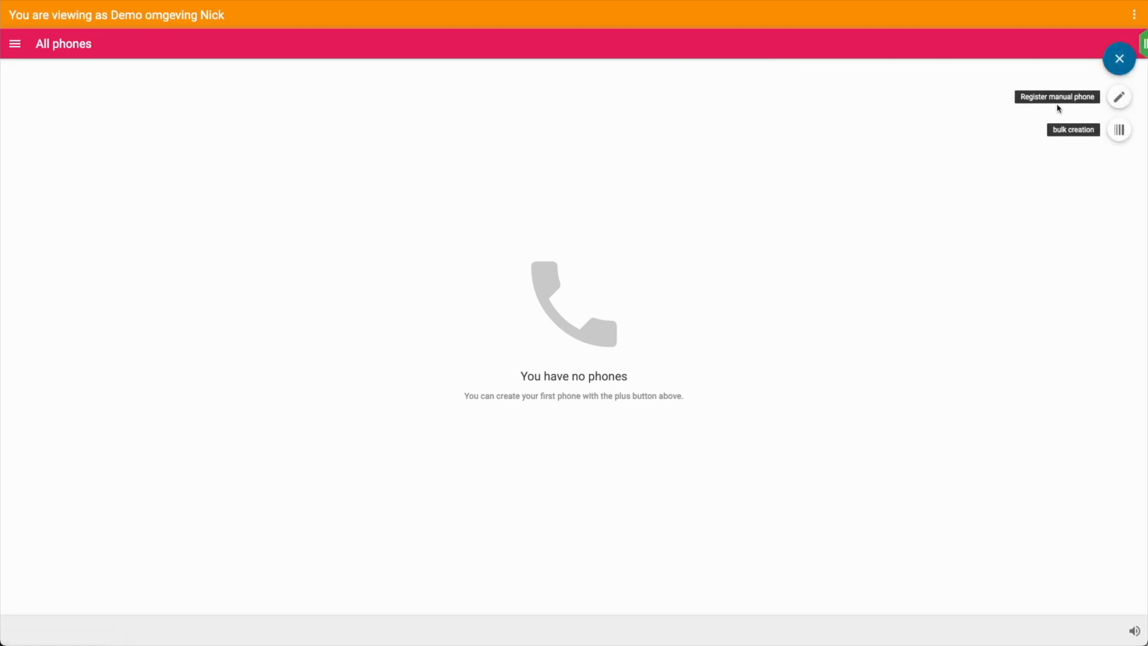
pyautogui.click(1119, 97)
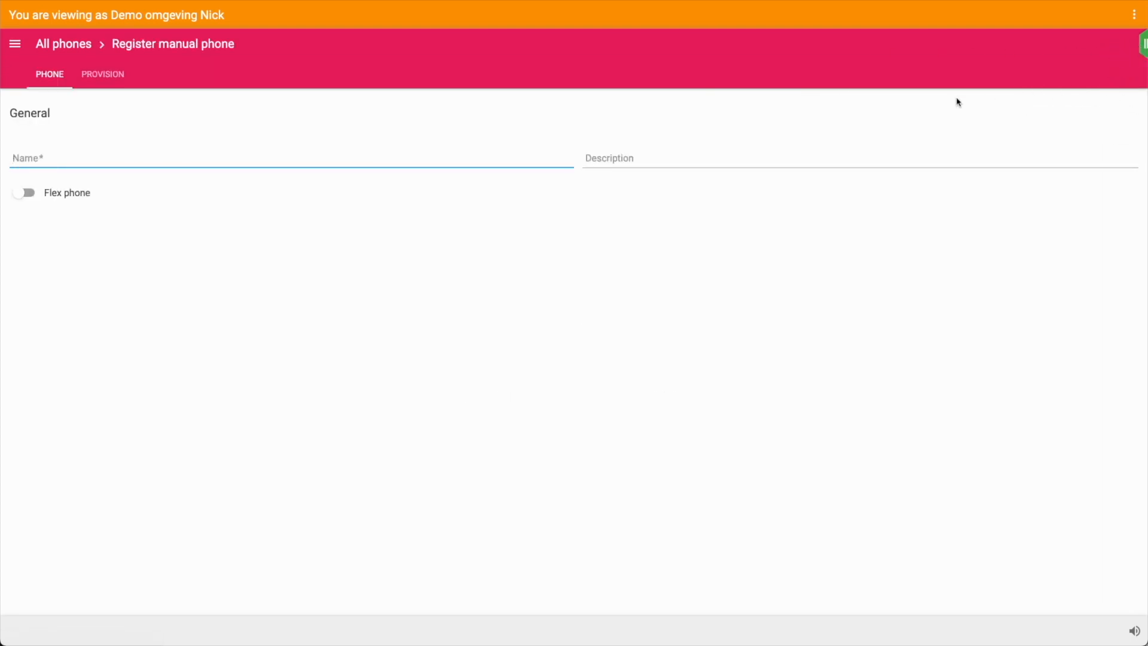
pyautogui.write('Nick ClearVox App')
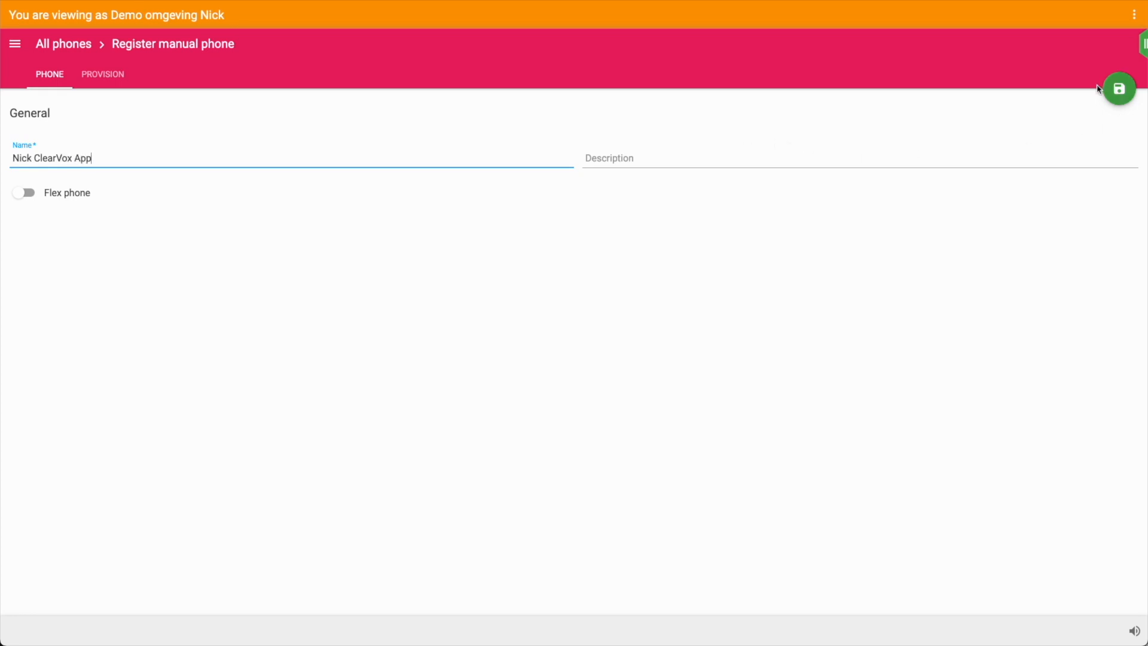
pyautogui.click(1119, 90)
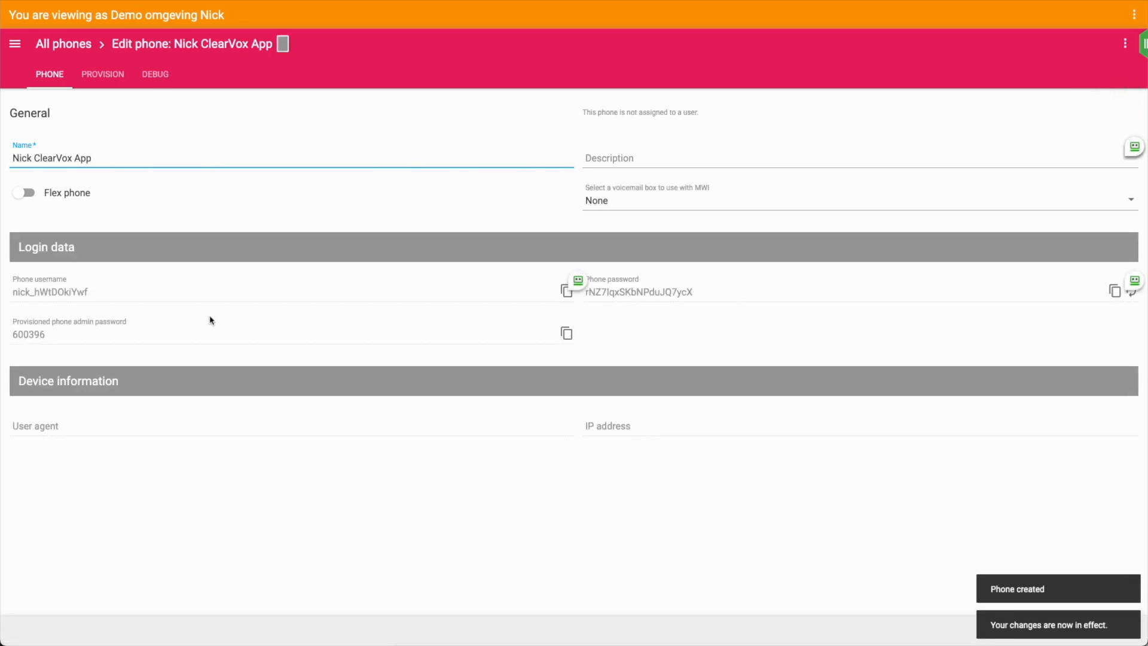
pyautogui.click(60, 47)
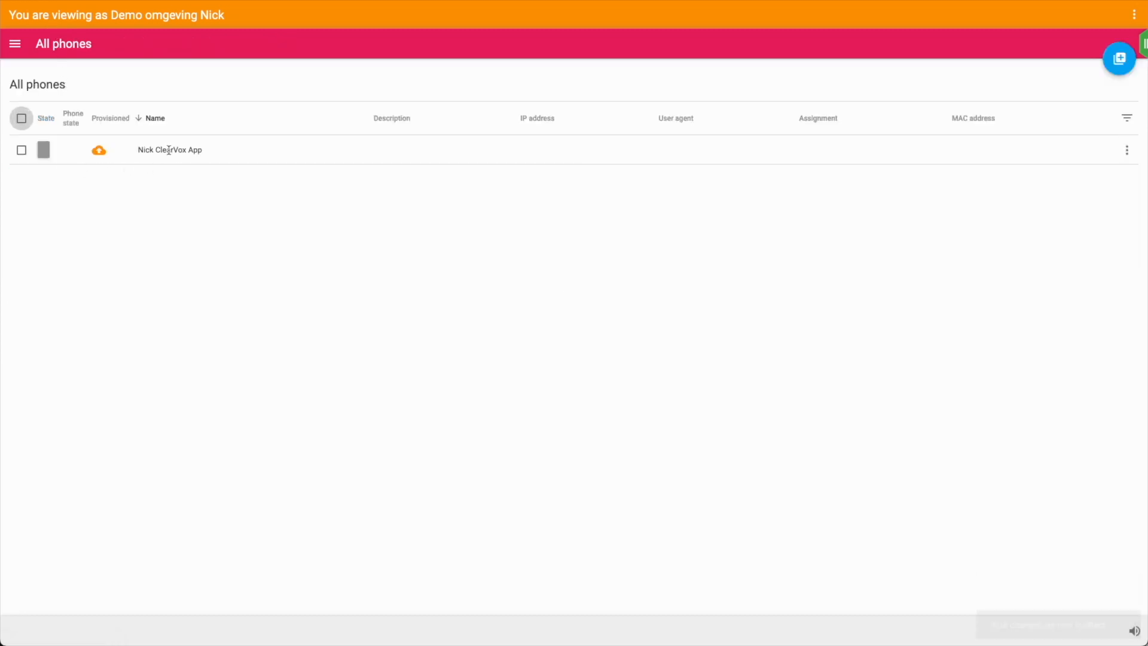
# Bulk-create a Yealink desk phone with MAC address 80:5E:C0:06:6F:72 and save it
pyautogui.click(1121, 66)
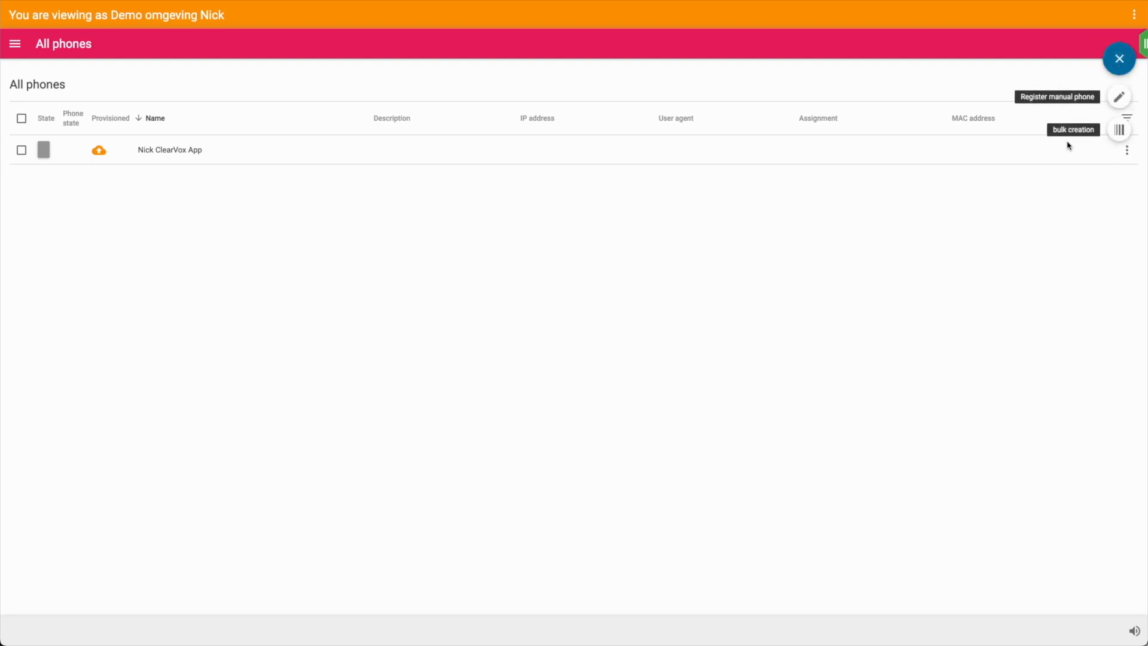
pyautogui.click(1120, 130)
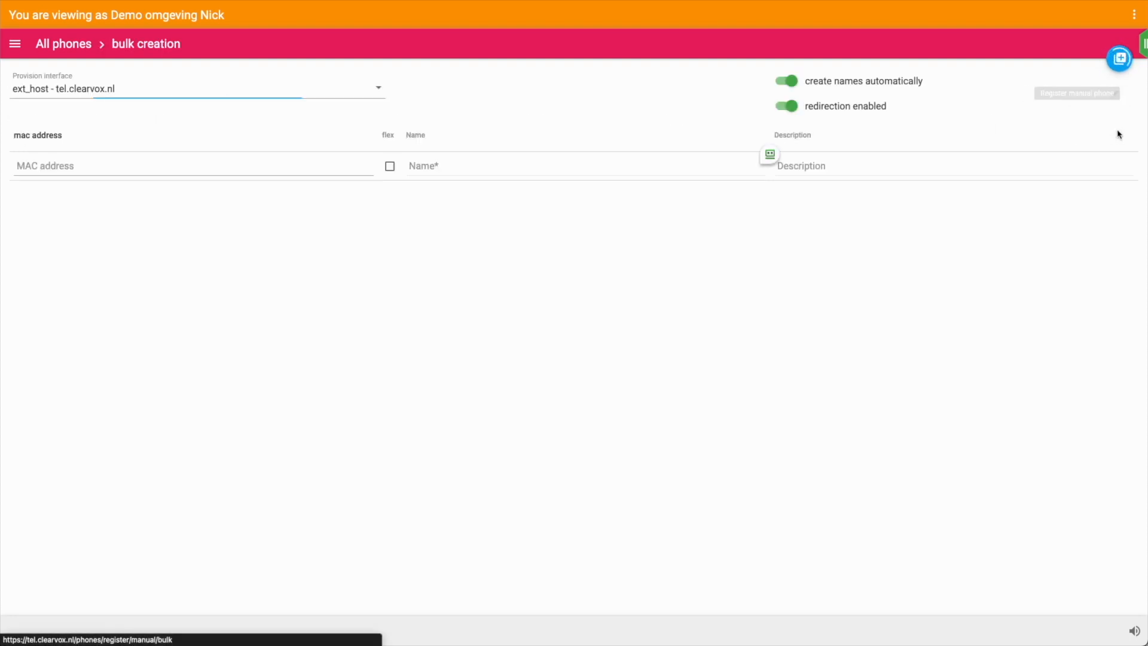
pyautogui.click(58, 166)
pyautogui.write('80:5E:C0:06:6F:72')
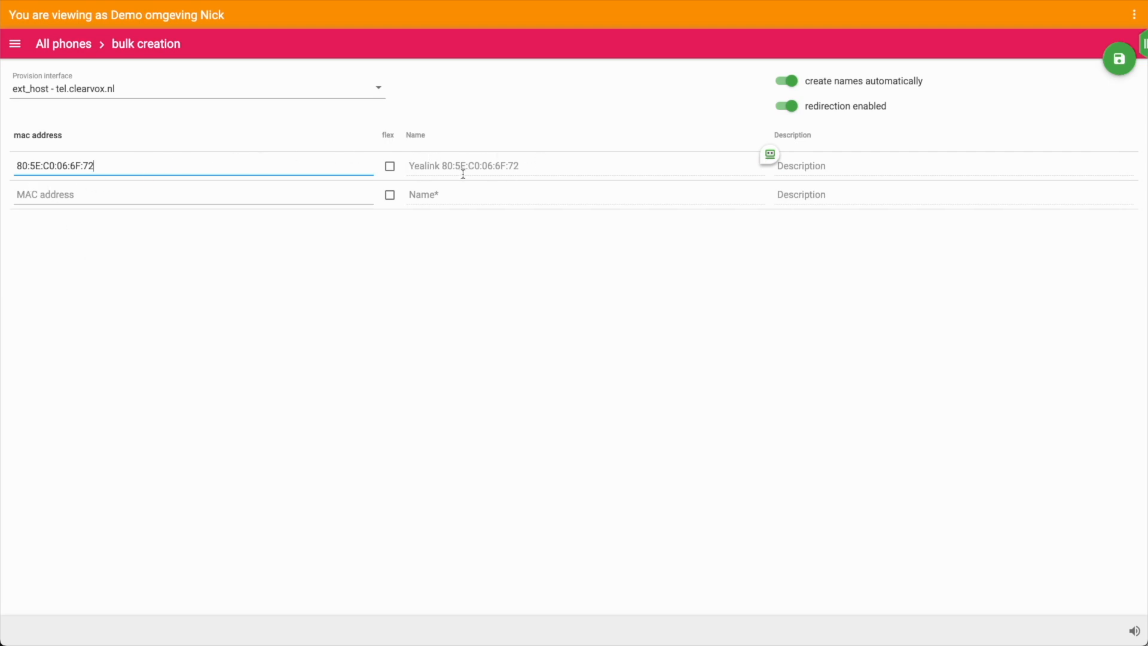
pyautogui.click(1119, 58)
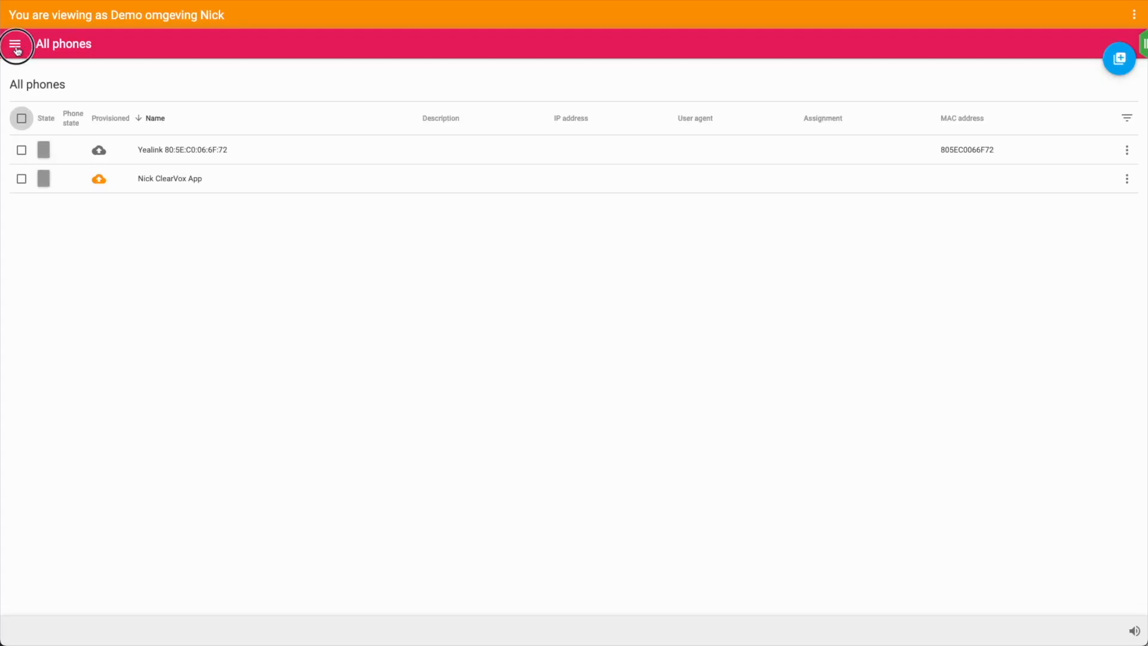
# Go to Users, start a new user, and enter the user's e-mail address
pyautogui.click(15, 47)
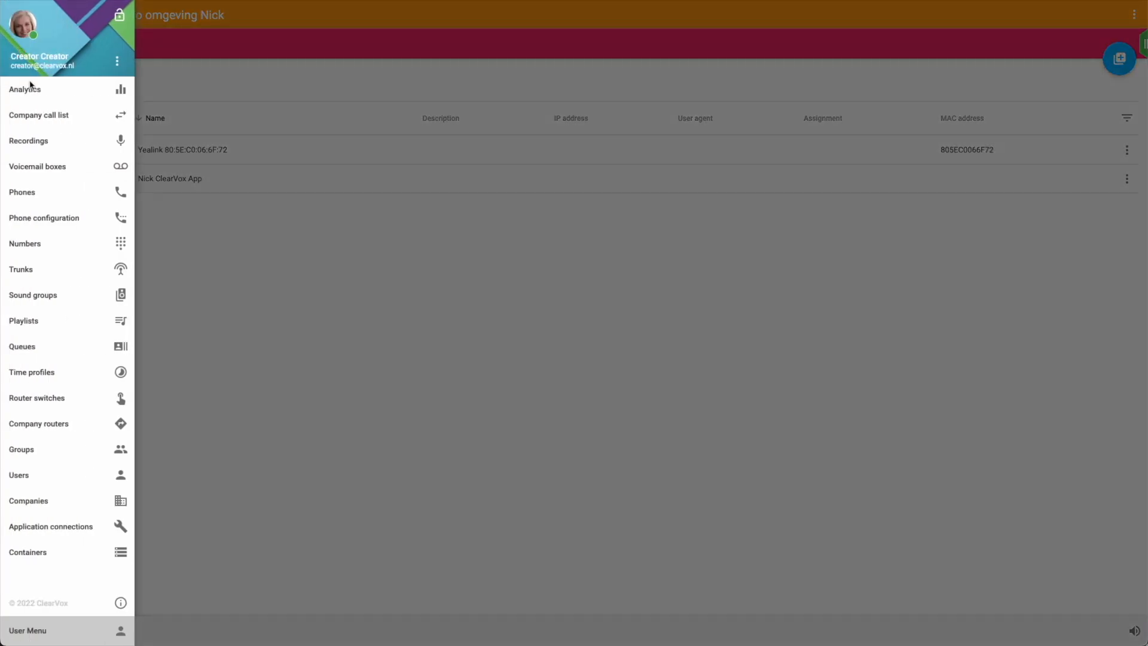
pyautogui.click(28, 482)
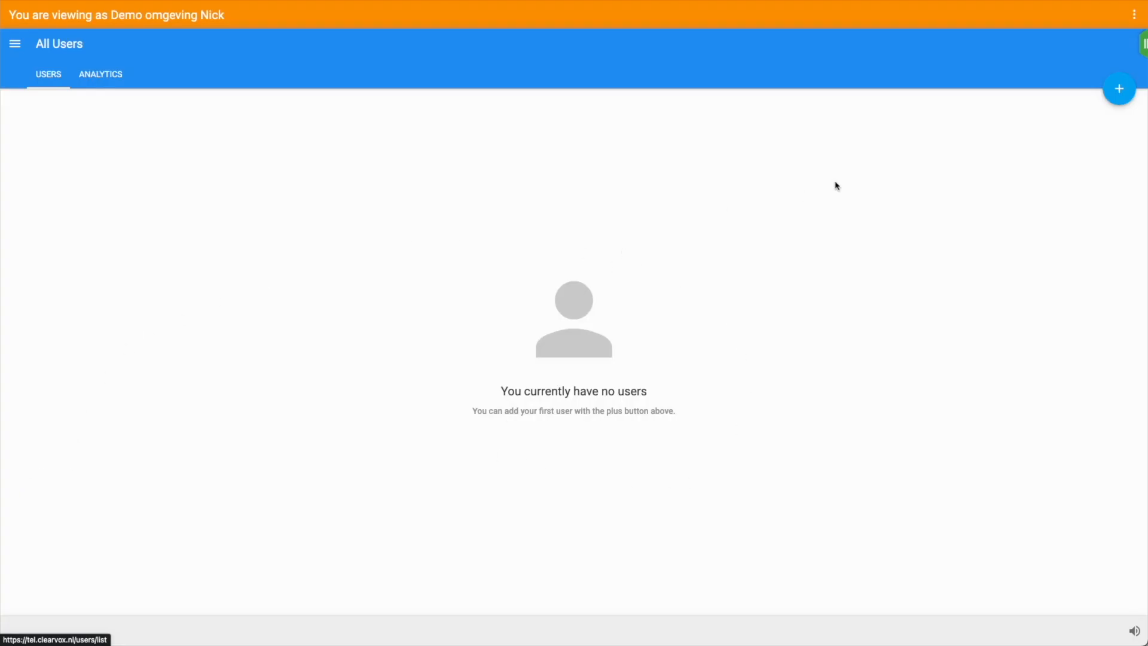
pyautogui.click(1119, 90)
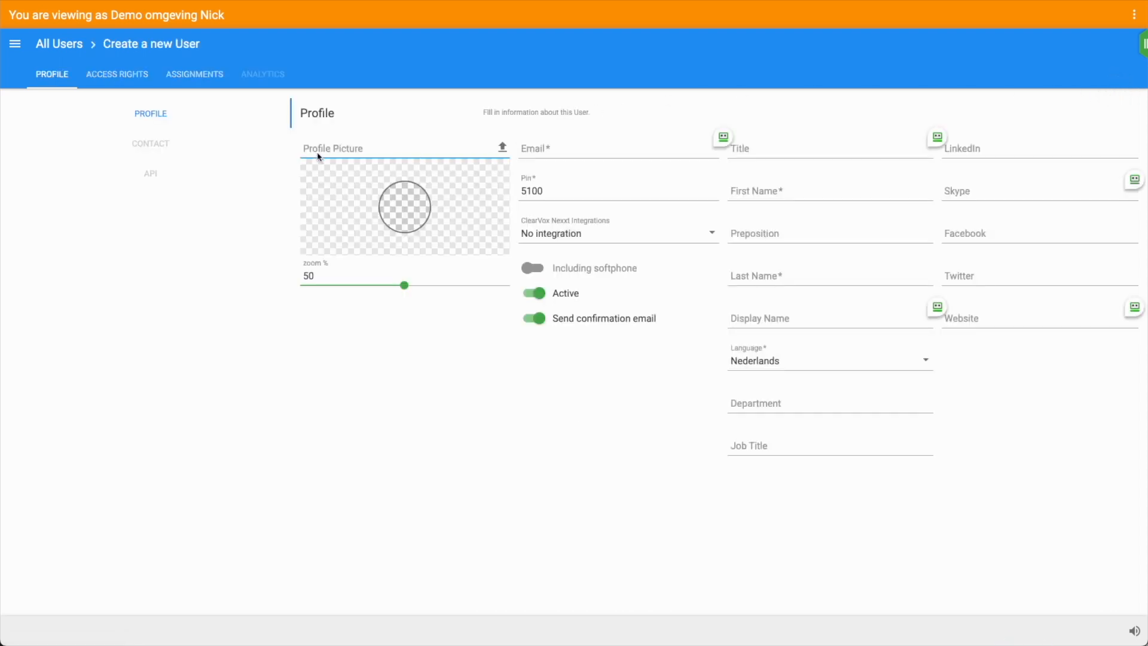
pyautogui.click(547, 145)
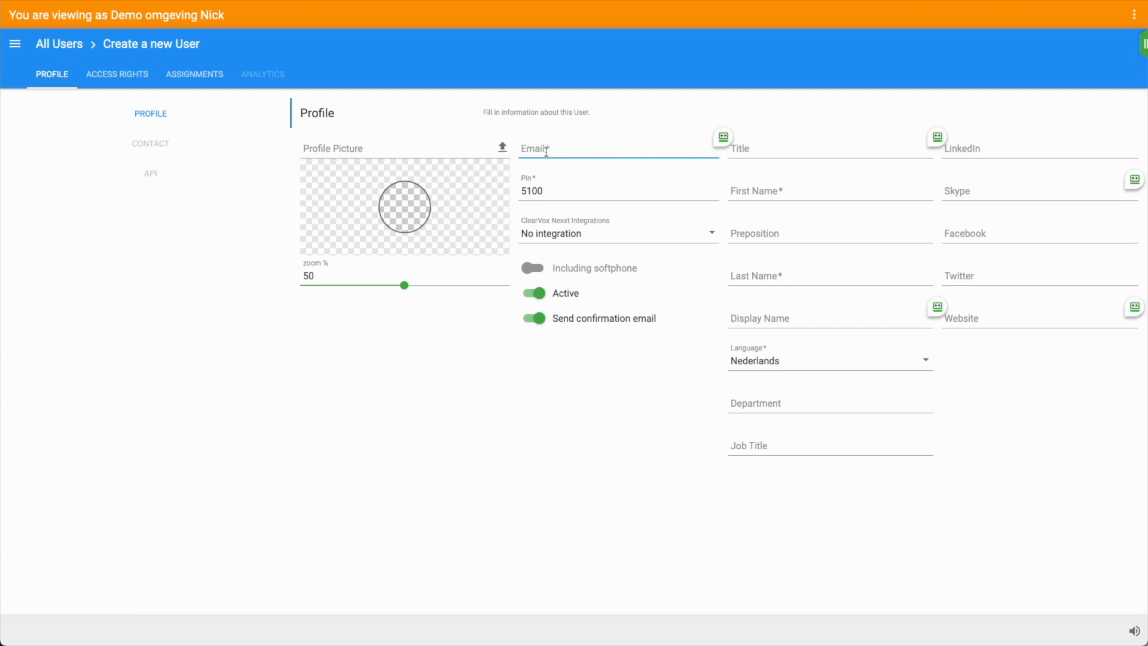
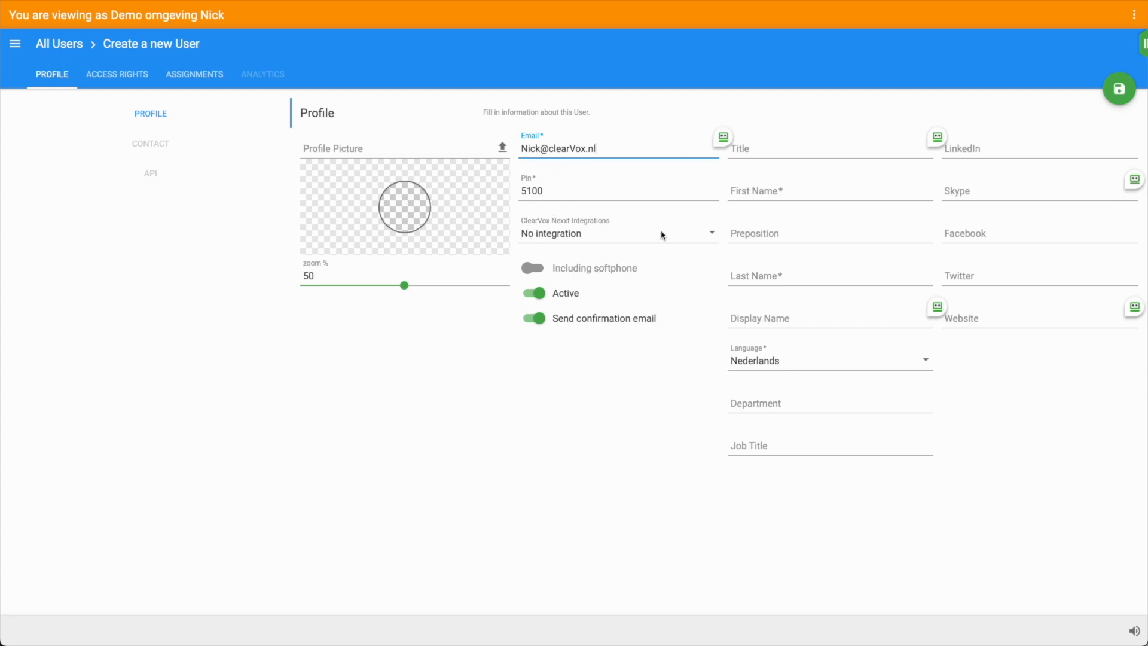
# Fill in the user's first and last name and keep Nederlands as the language
pyautogui.click(794, 192)
pyautogui.write('Nick')
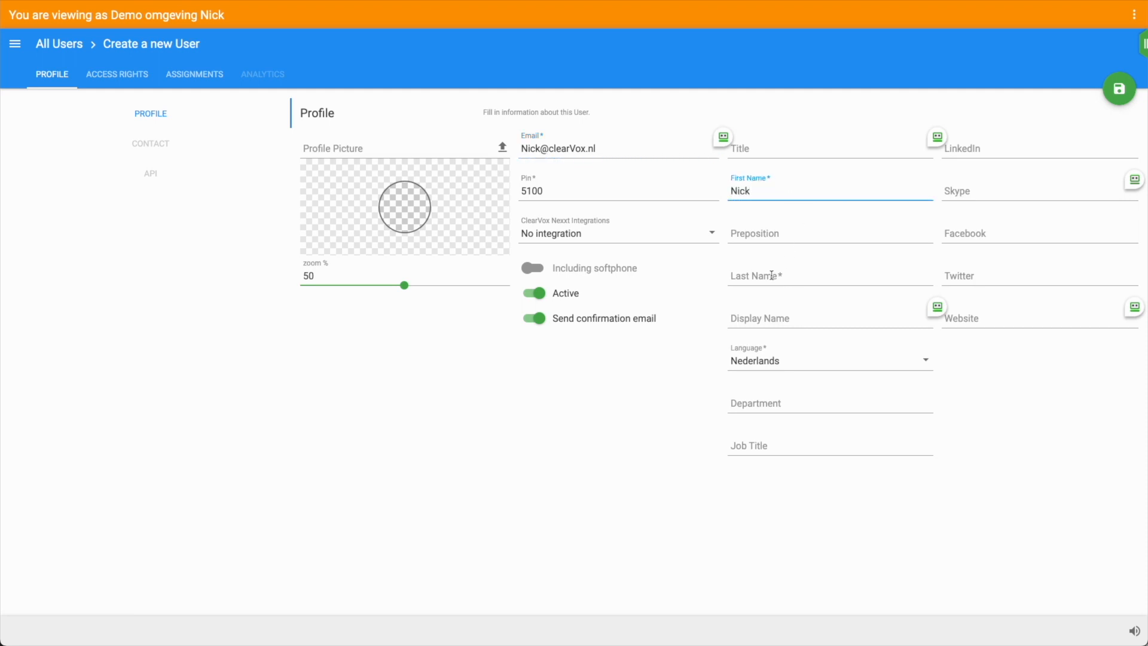
pyautogui.click(774, 274)
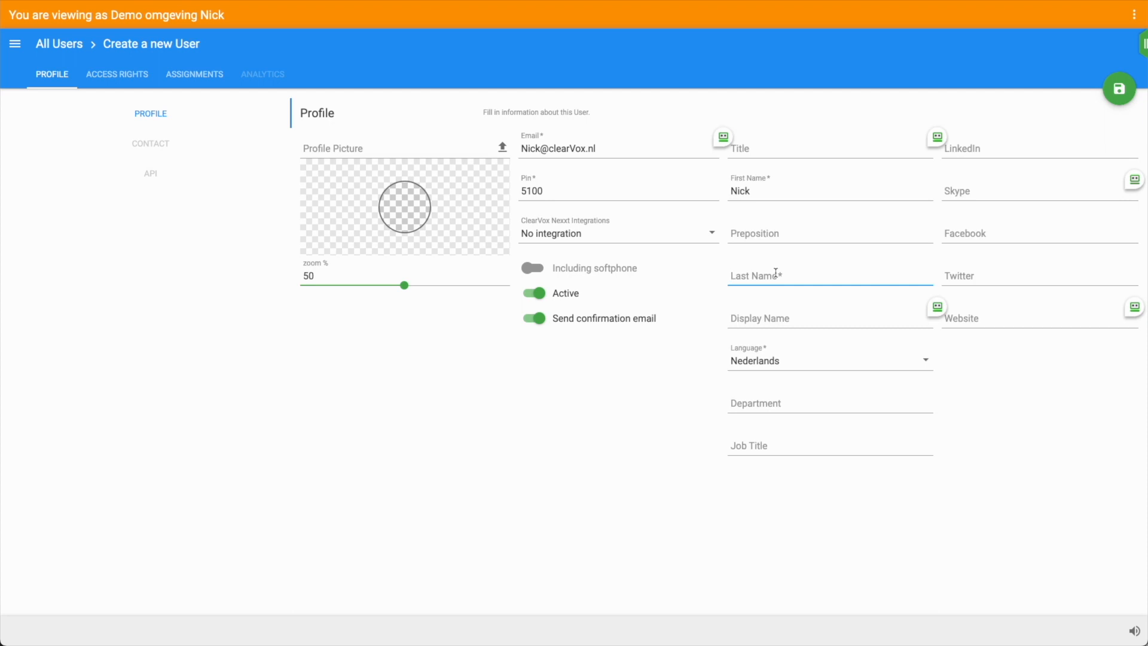
pyautogui.write('ClearVox')
pyautogui.click(744, 366)
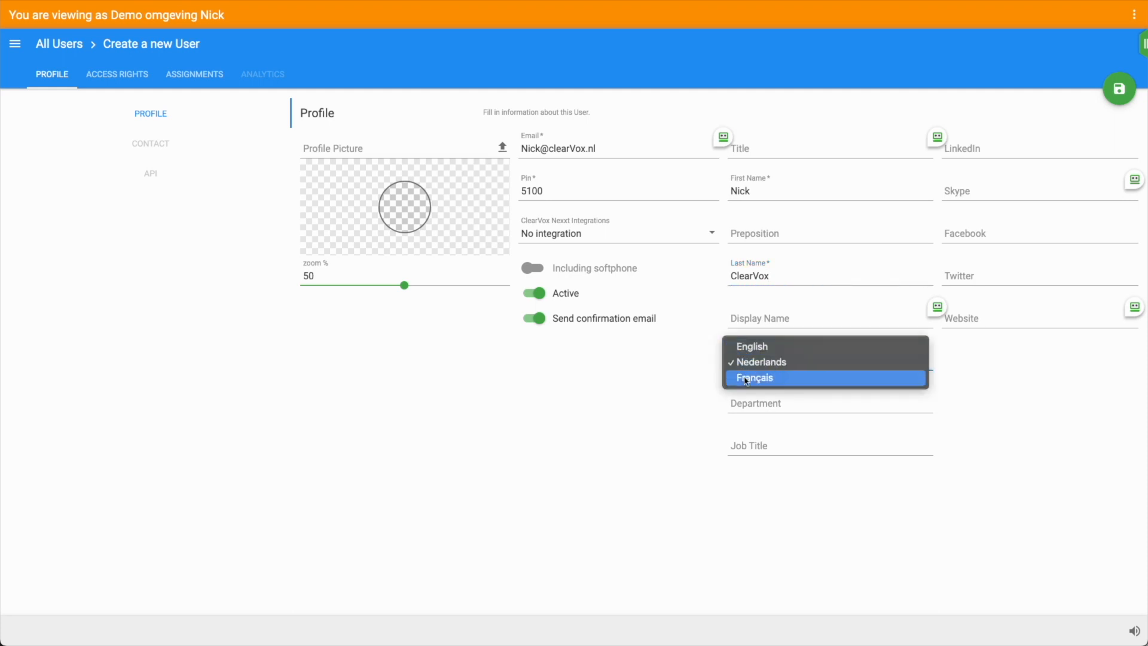
pyautogui.click(961, 417)
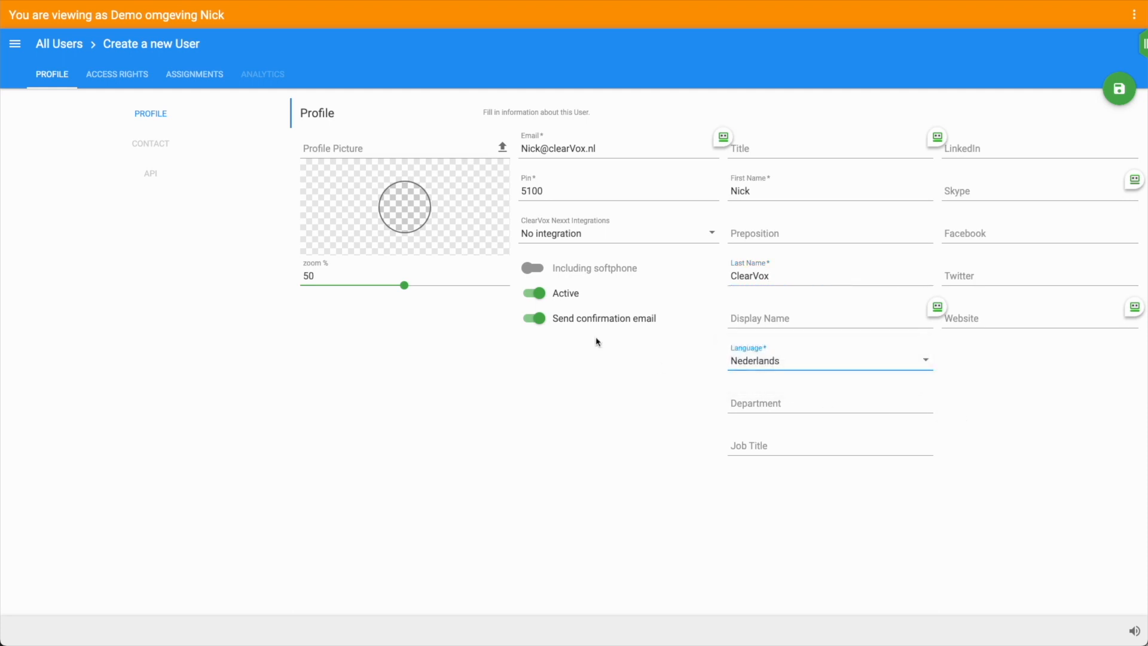
# Save the new user to create the account
pyautogui.click(1118, 88)
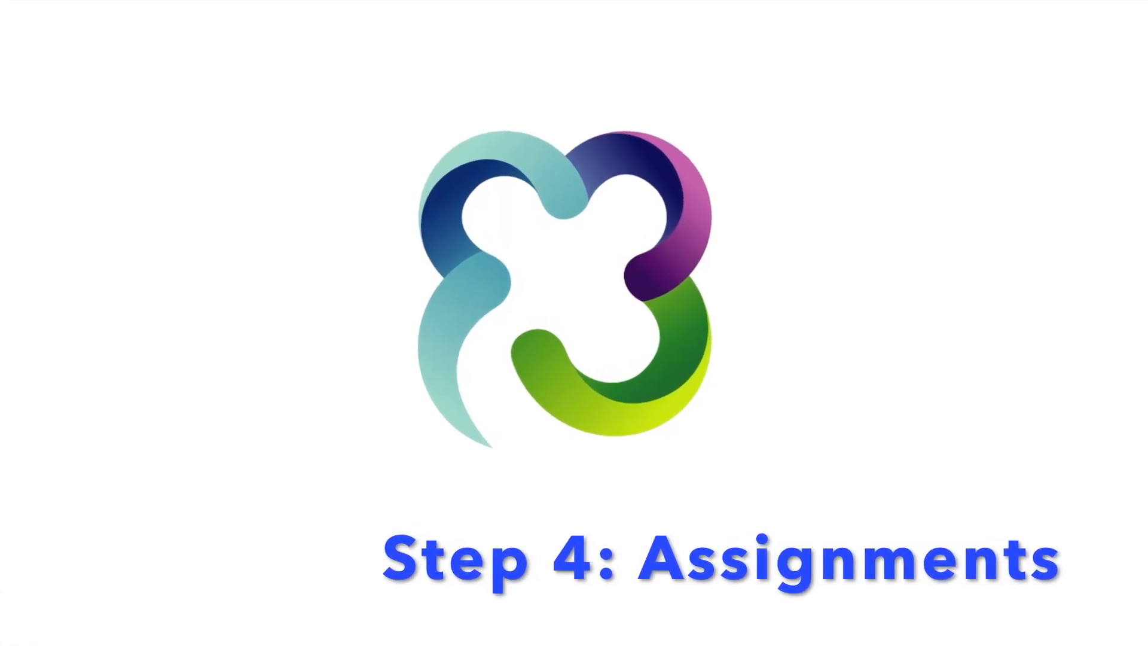
# Assign both the app phone and the Yealink desk phone to the user
pyautogui.click(192, 74)
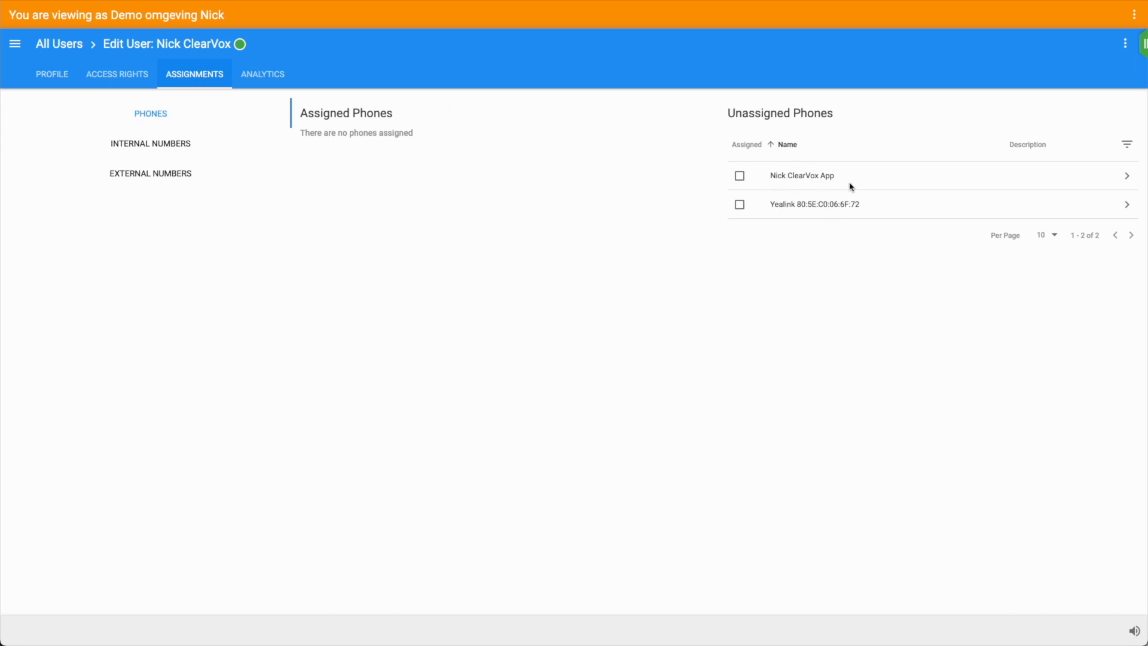
pyautogui.click(739, 177)
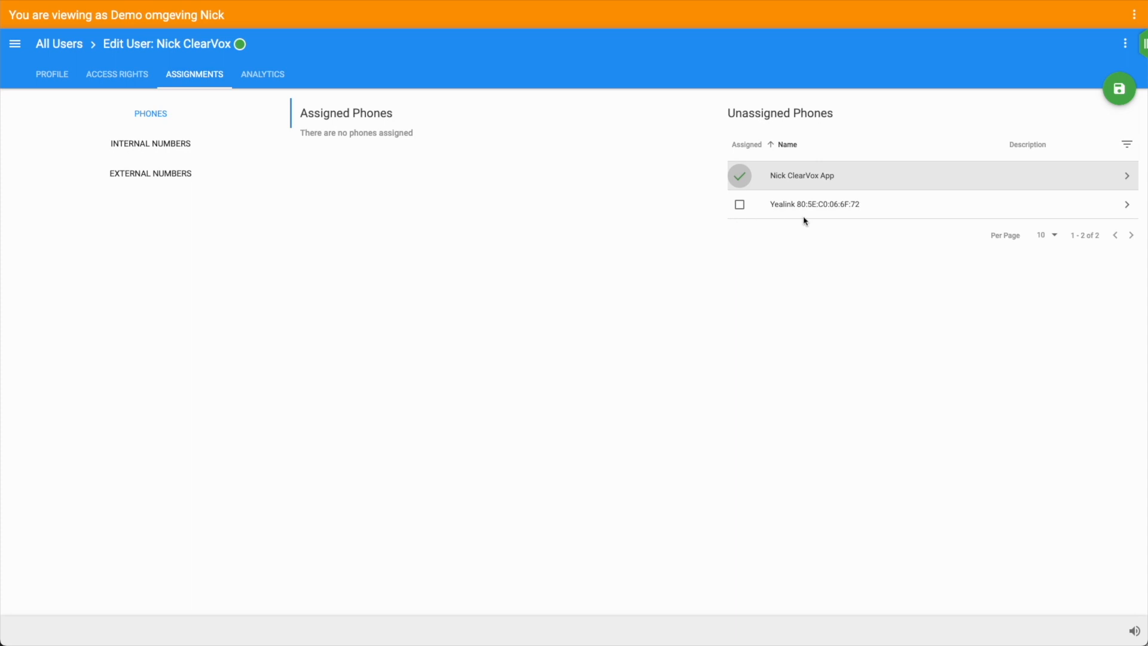
pyautogui.click(739, 205)
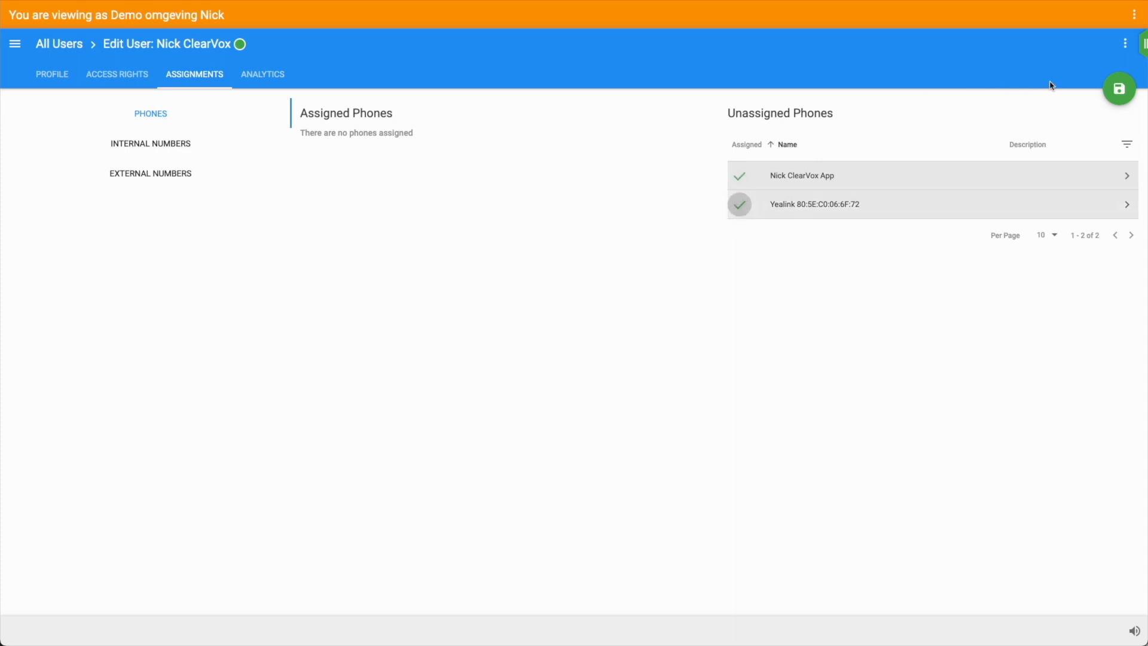
pyautogui.click(1129, 89)
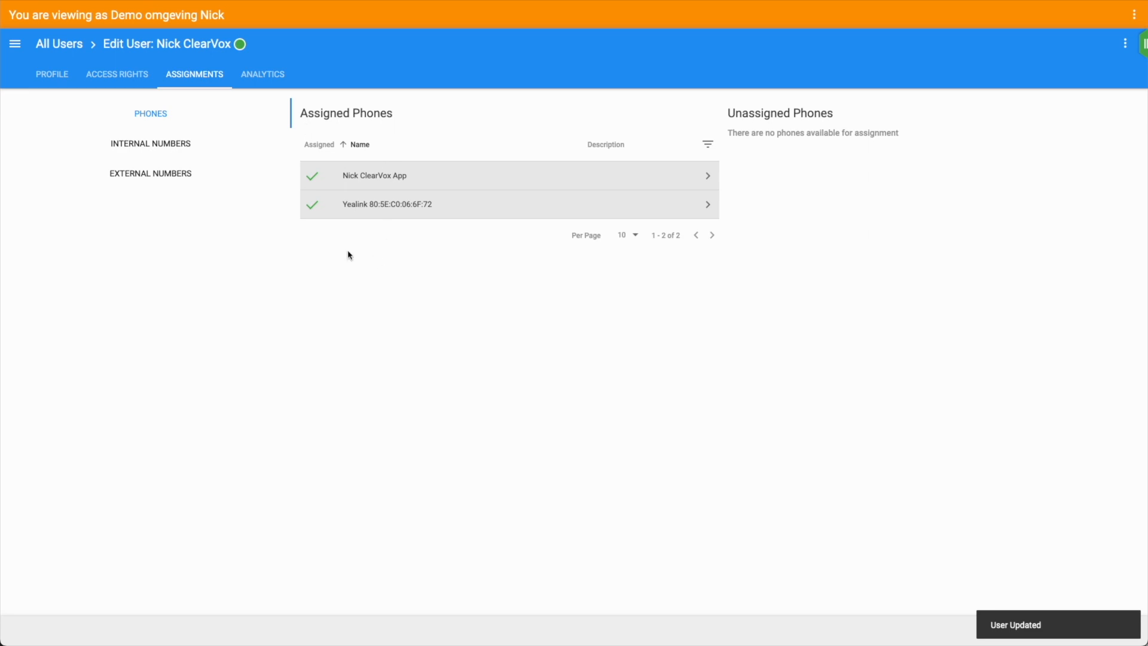
# Assign internal number 201 to the user and show their external numbers
pyautogui.click(145, 147)
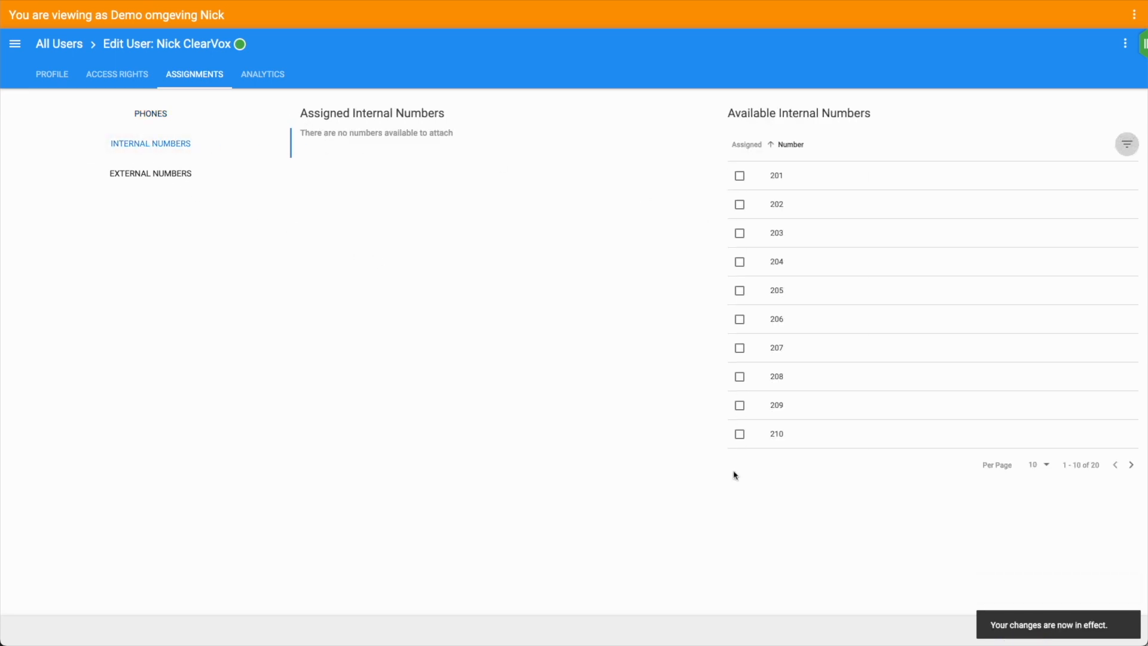
pyautogui.click(736, 179)
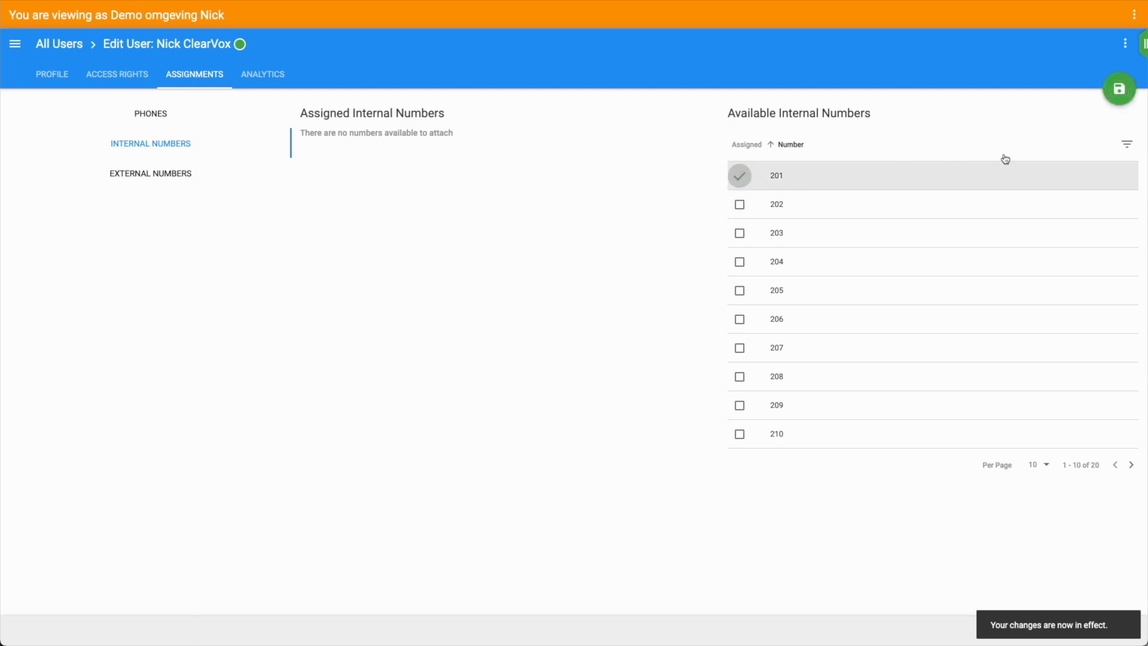
pyautogui.click(1117, 91)
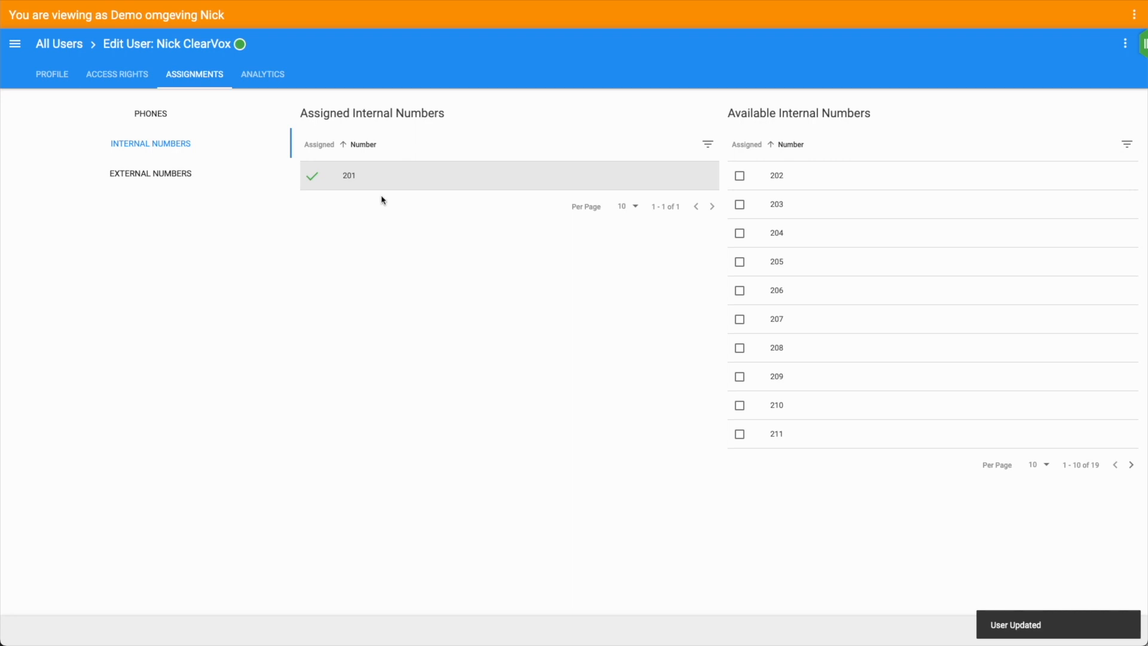
pyautogui.click(124, 178)
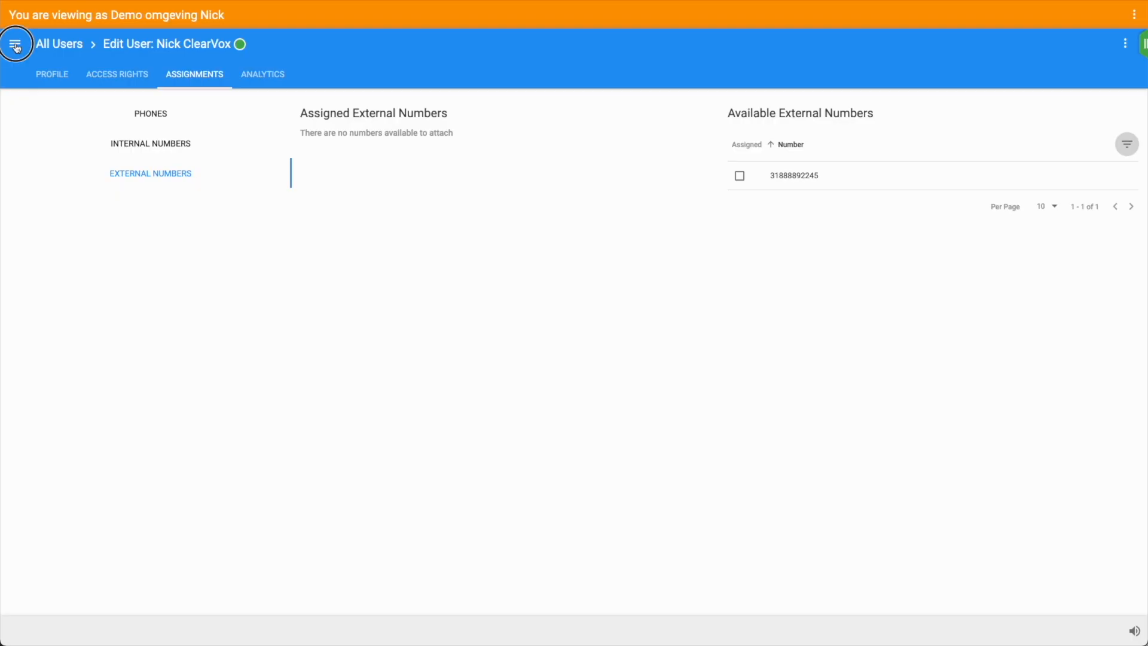
# From the Company routers list, start a new incoming router with Create Incoming
pyautogui.click(16, 44)
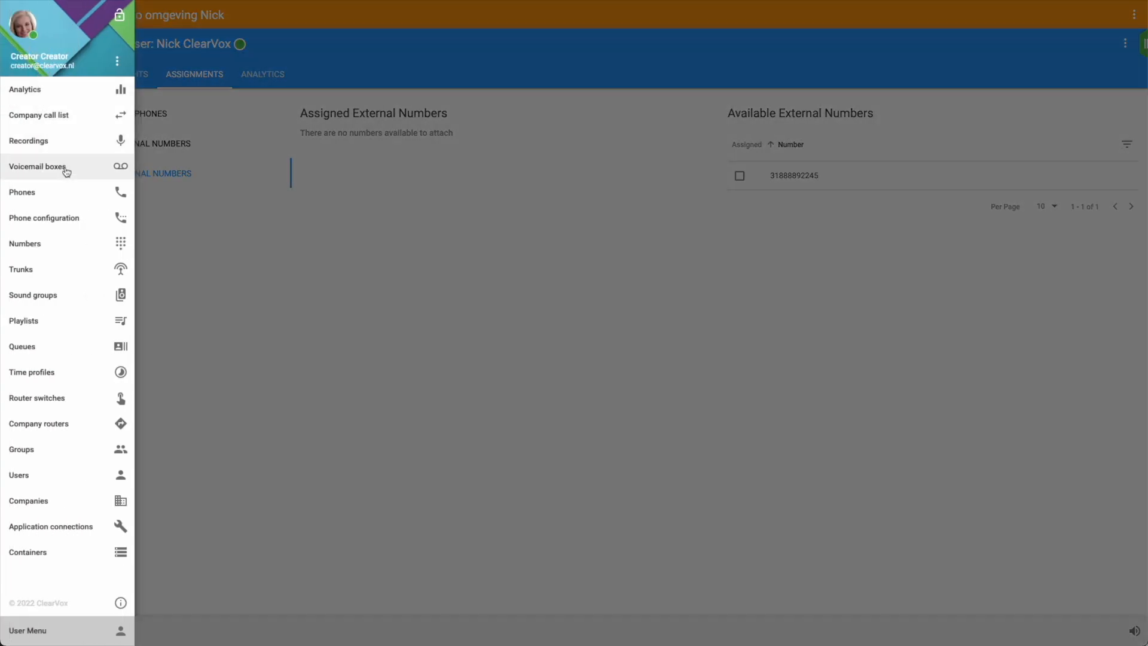
pyautogui.click(34, 424)
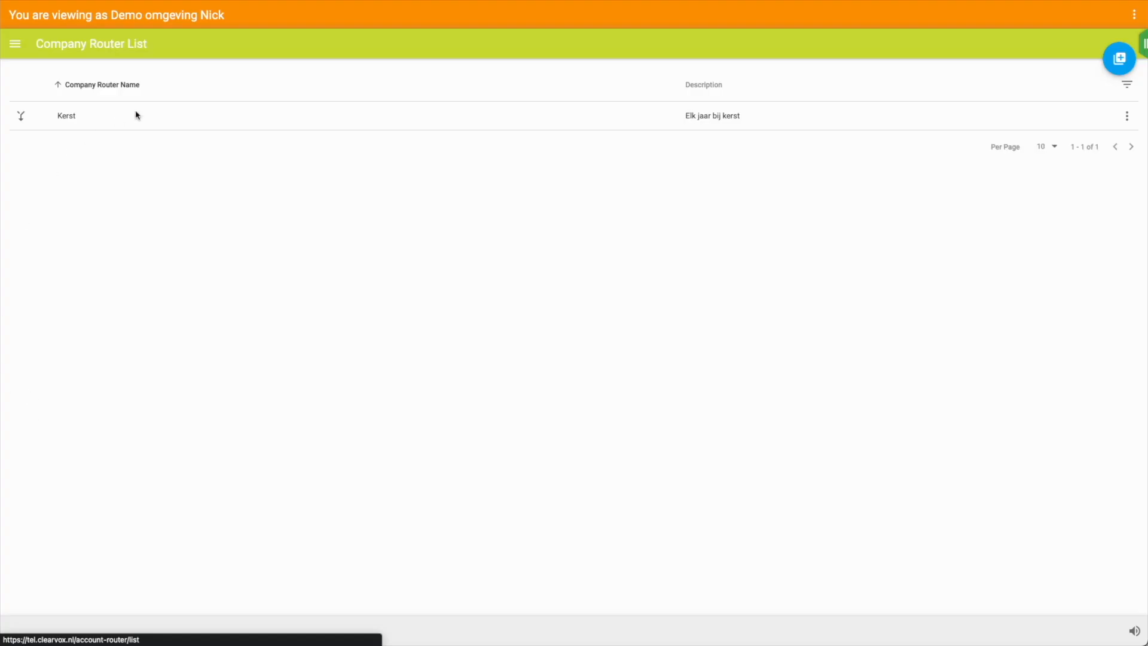
pyautogui.click(1124, 67)
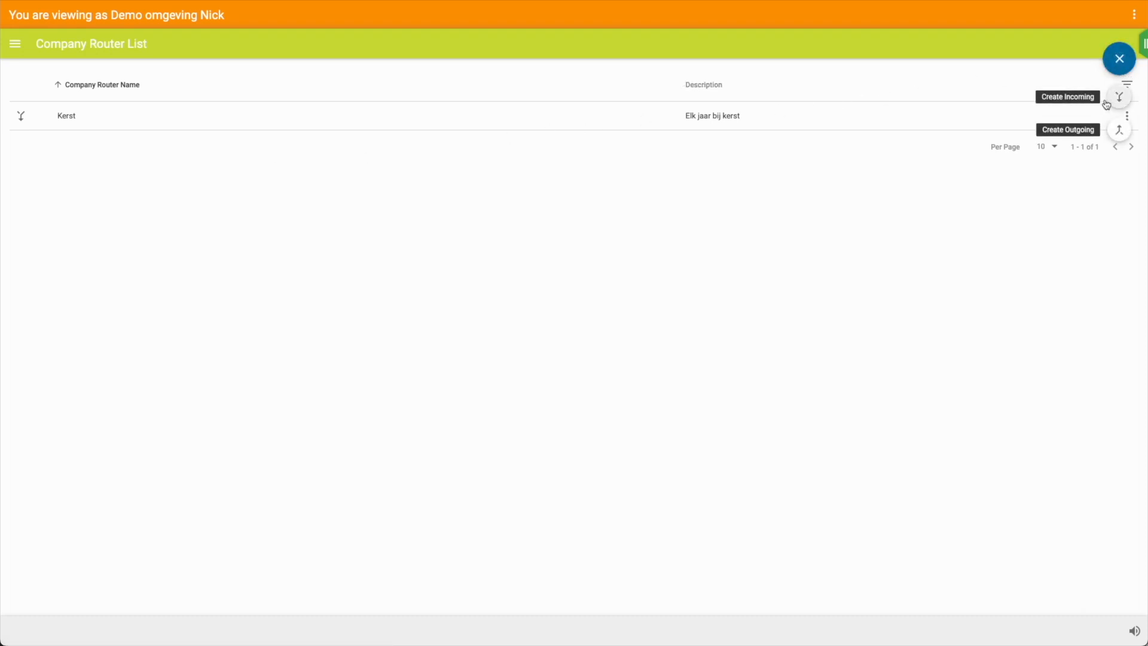
pyautogui.click(1127, 105)
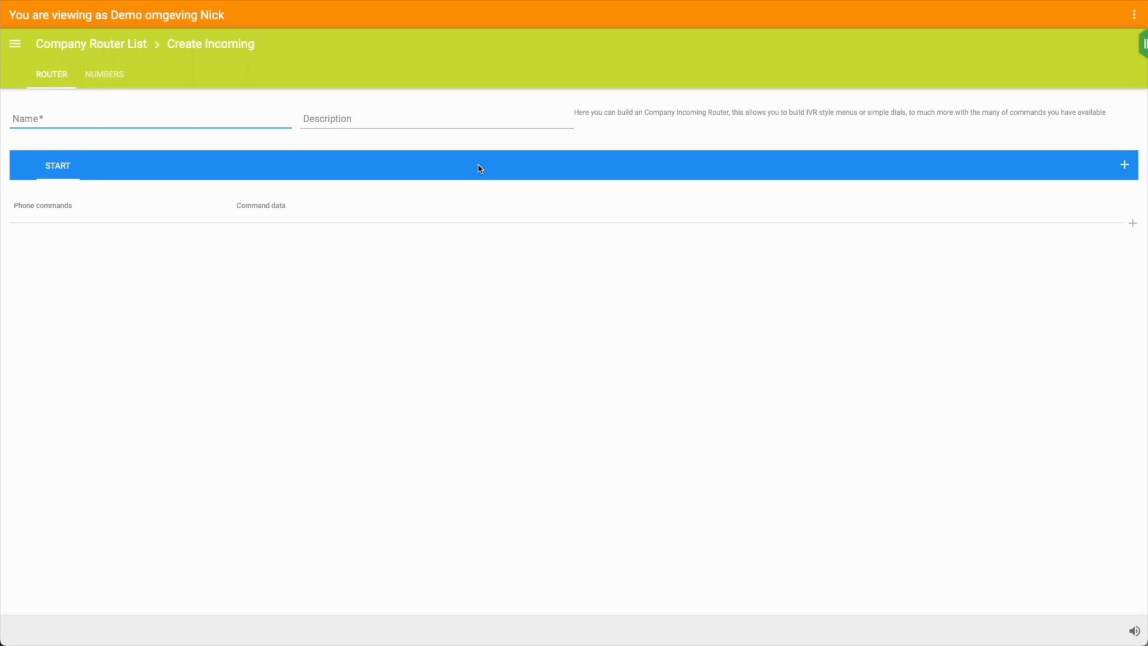
# Name the incoming router 'ClearVox', attach the external number, and save it
pyautogui.click(120, 119)
pyautogui.write('ClearVox')
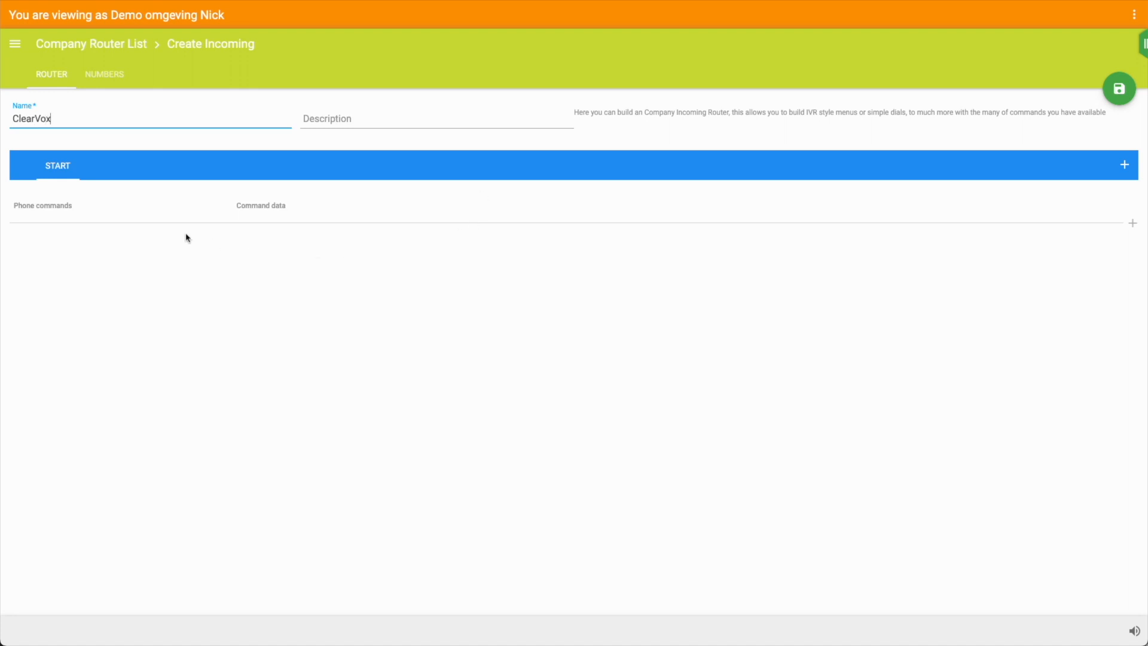
pyautogui.click(97, 83)
pyautogui.click(132, 148)
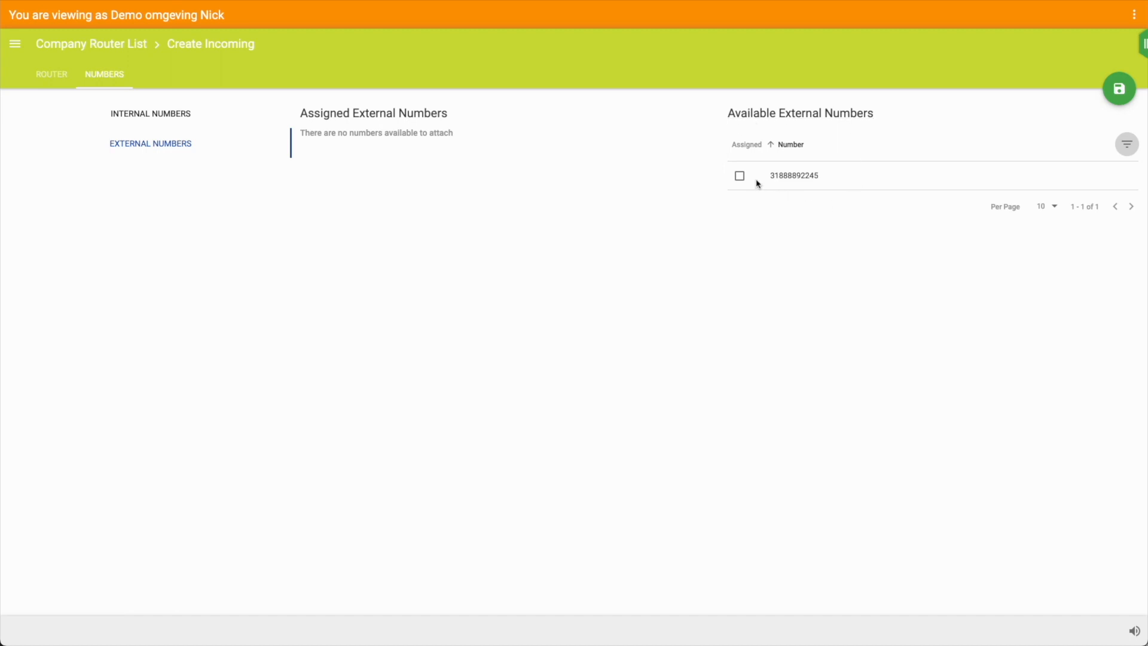
pyautogui.click(739, 178)
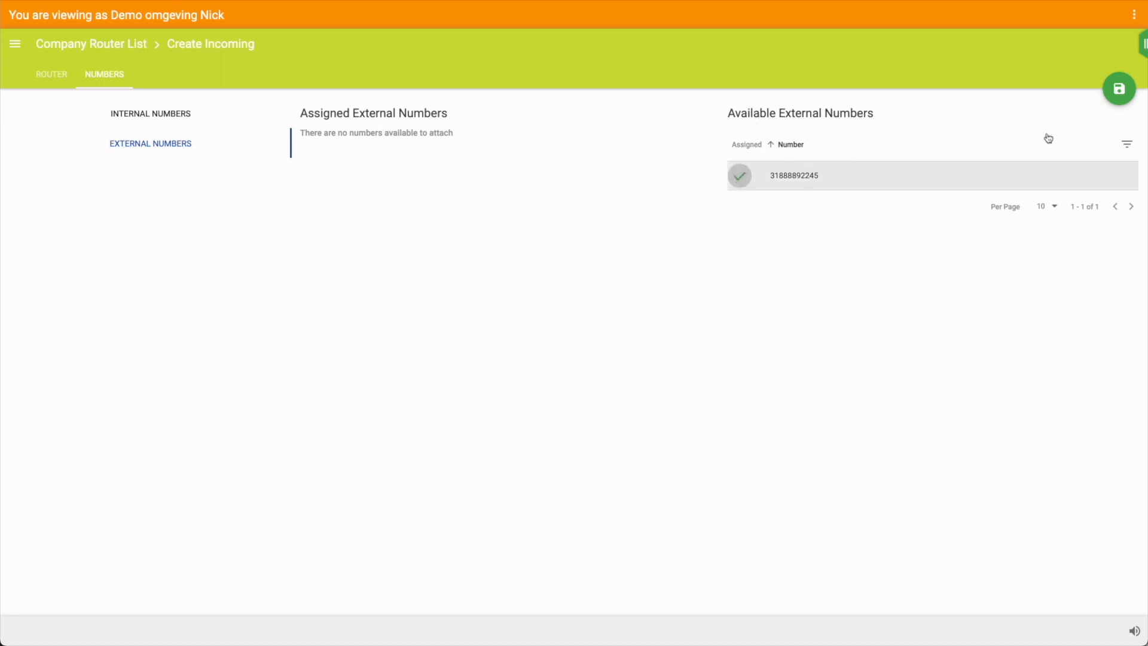
pyautogui.click(1114, 102)
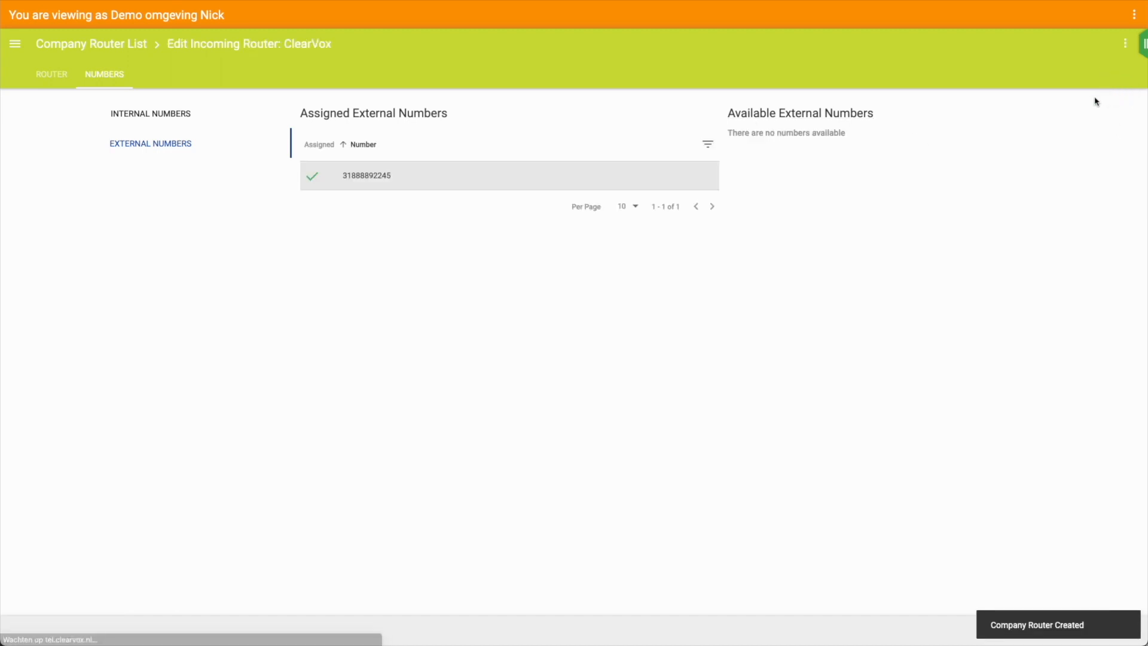
pyautogui.click(55, 76)
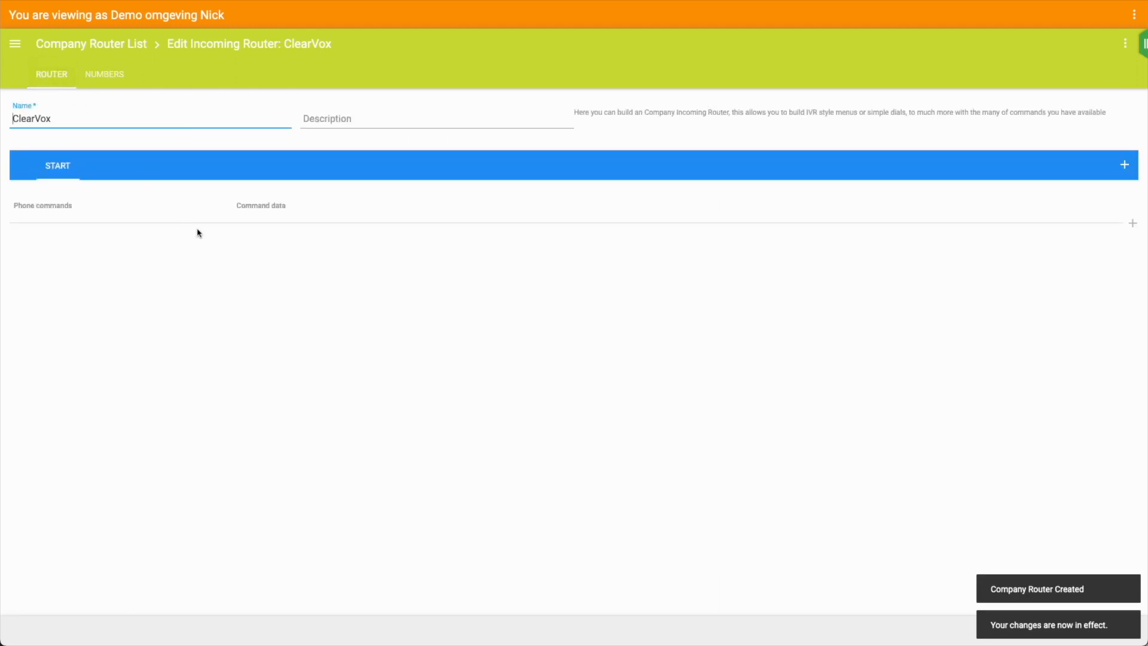
# Add a Wait command with a 0.4-second delay as the router's first step
pyautogui.click(1133, 226)
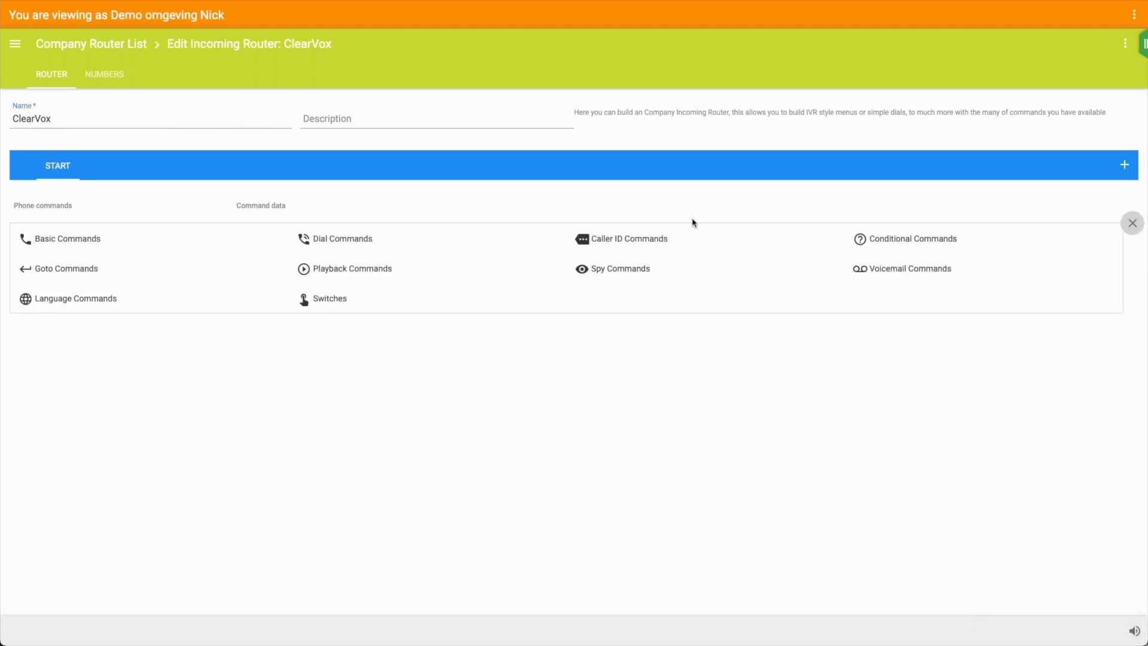
pyautogui.click(45, 243)
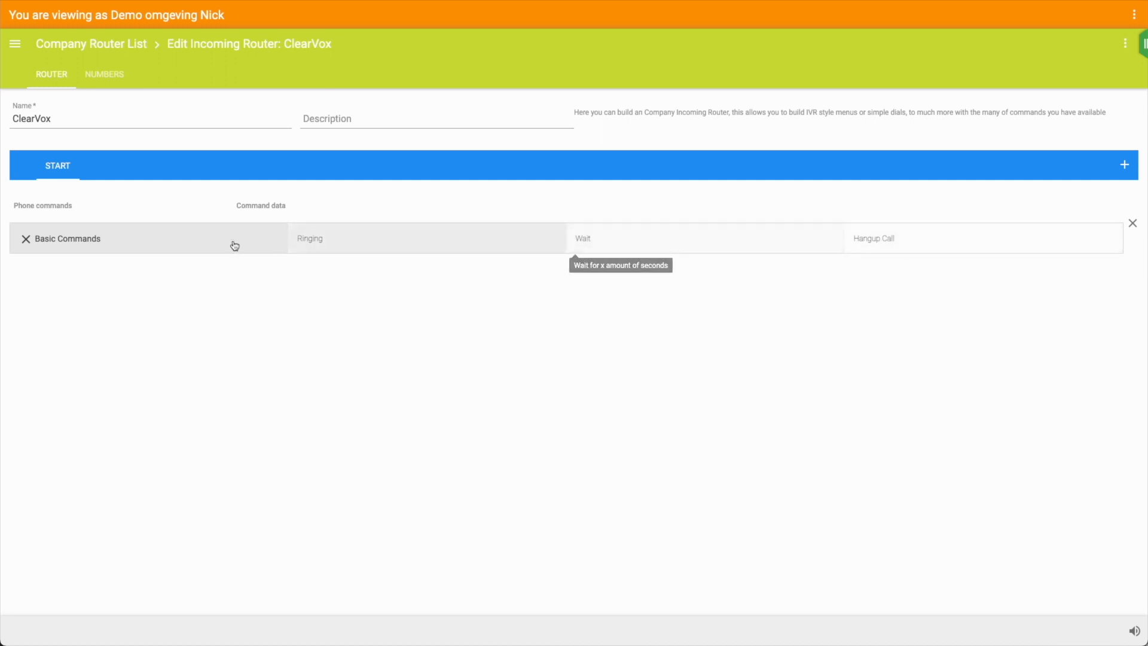
pyautogui.click(590, 238)
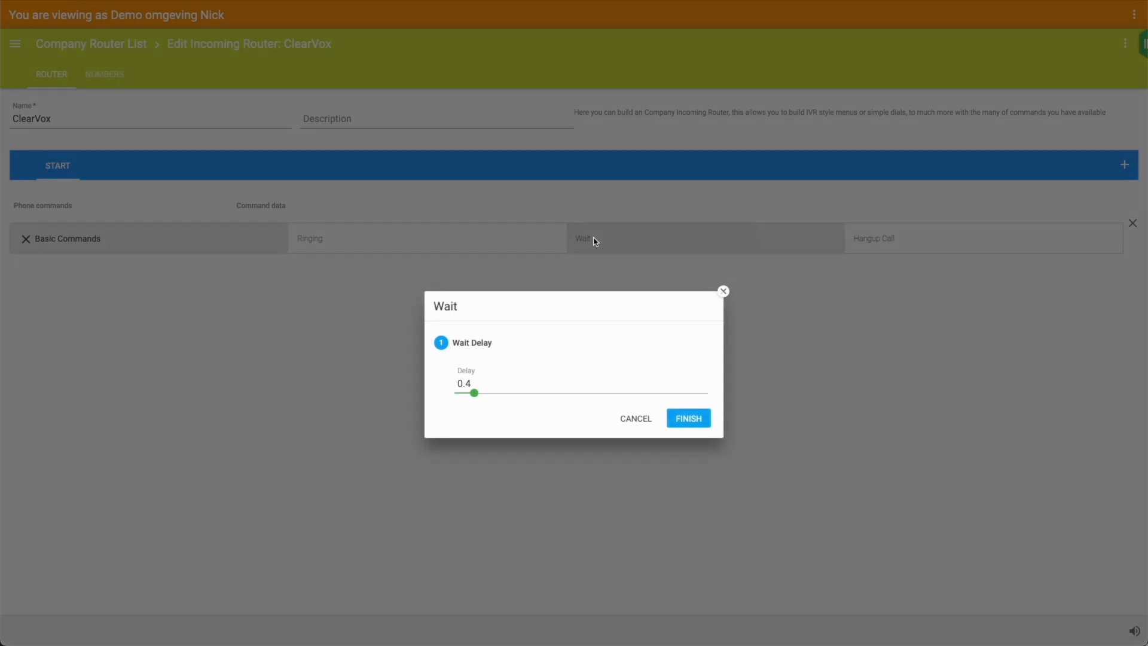
pyautogui.click(694, 377)
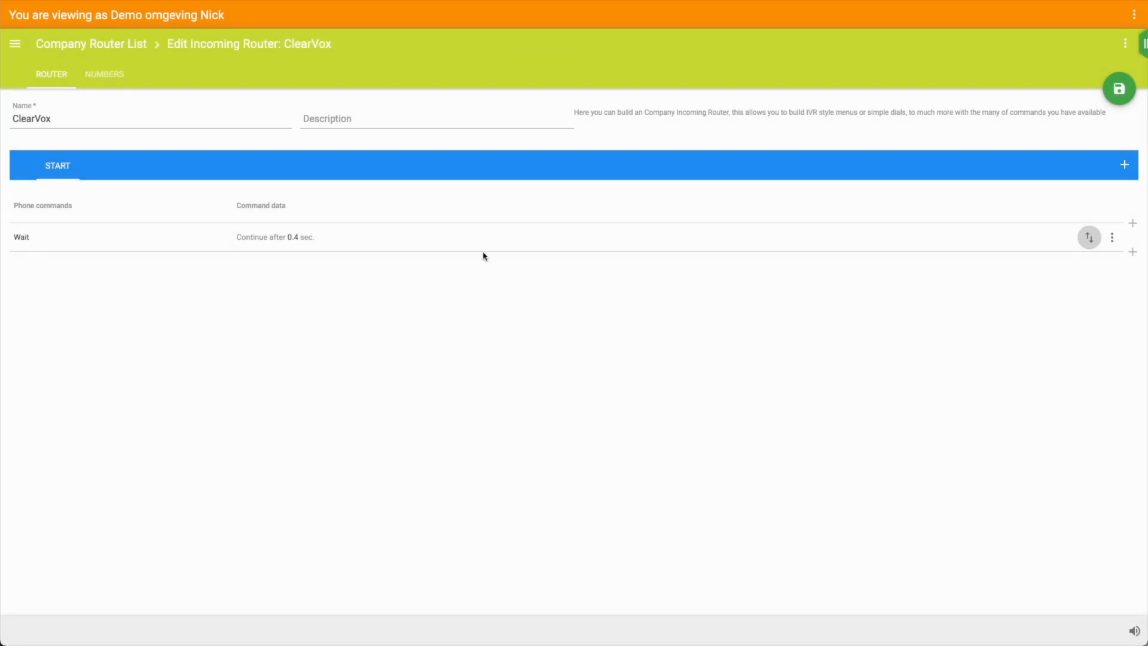
pyautogui.click(1135, 258)
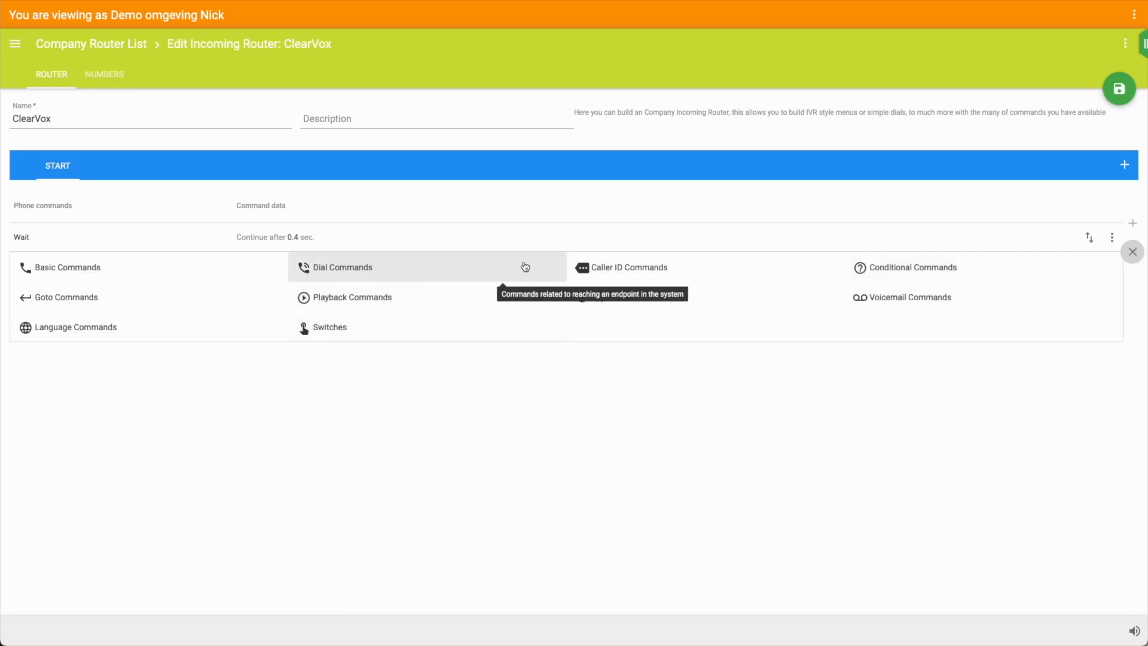
# Add an English Text To Speech step saying 'Welcome to ClearVox' after the wait
pyautogui.click(323, 301)
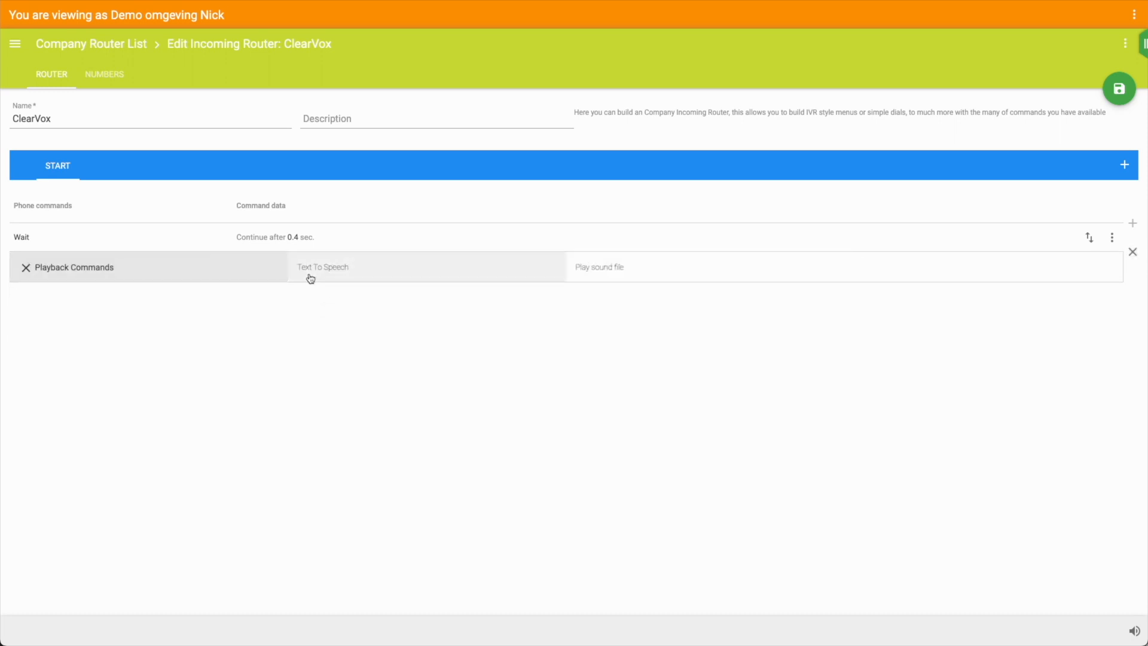
pyautogui.click(343, 269)
pyautogui.write('Welcome to ClearVox')
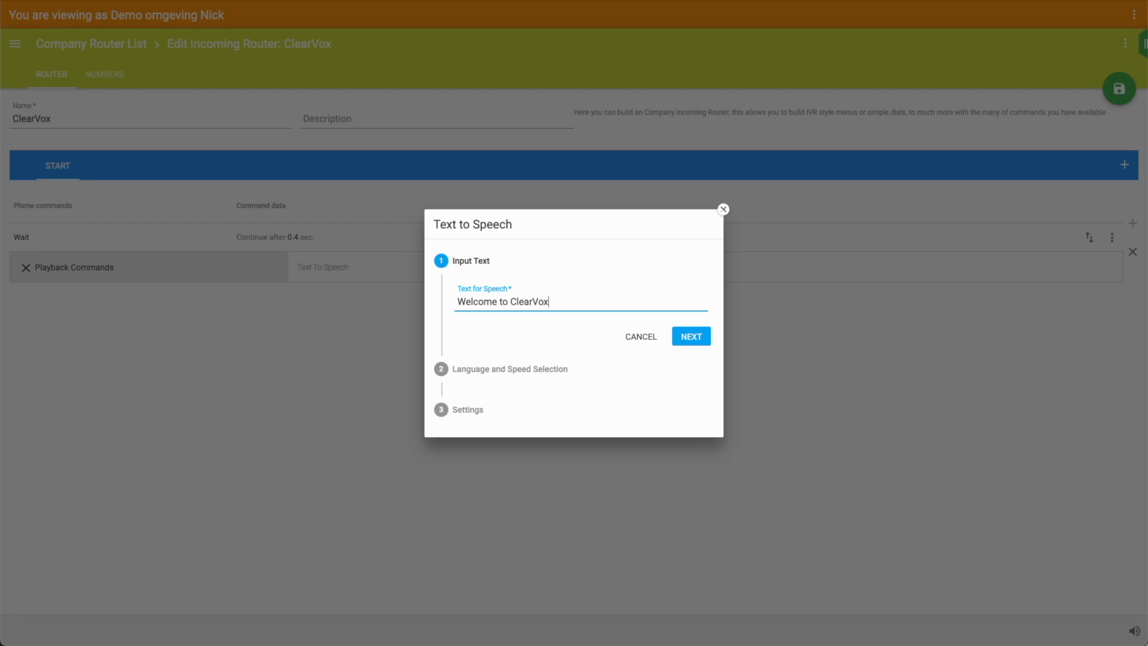
pyautogui.click(692, 335)
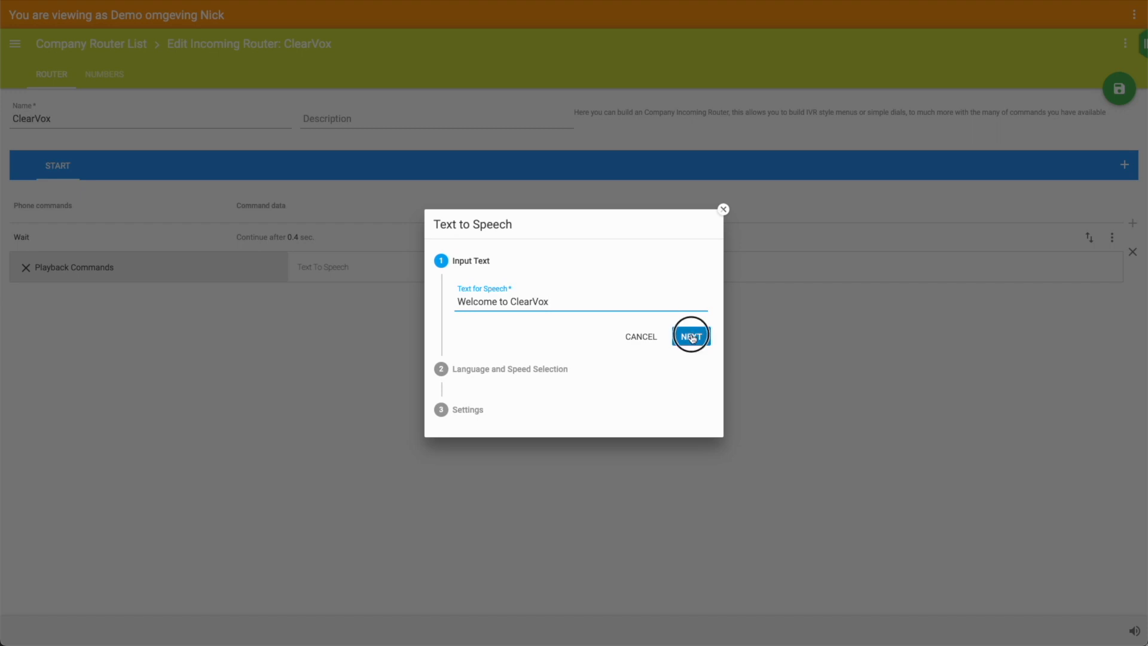
pyautogui.click(478, 326)
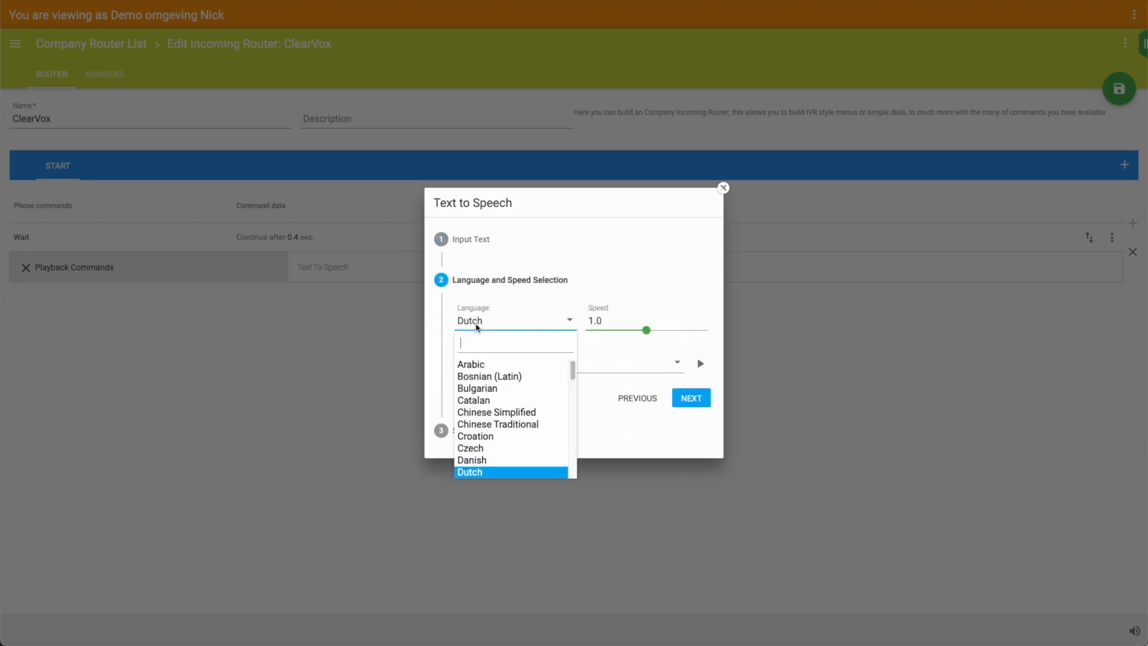
pyautogui.write('en')
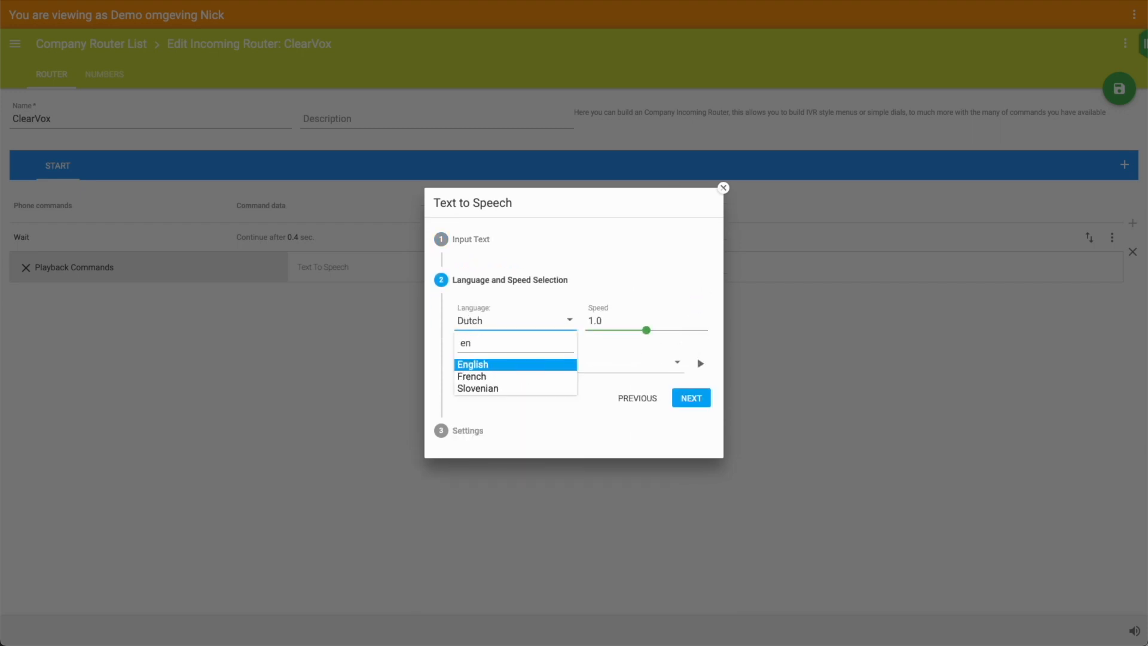
pyautogui.click(479, 363)
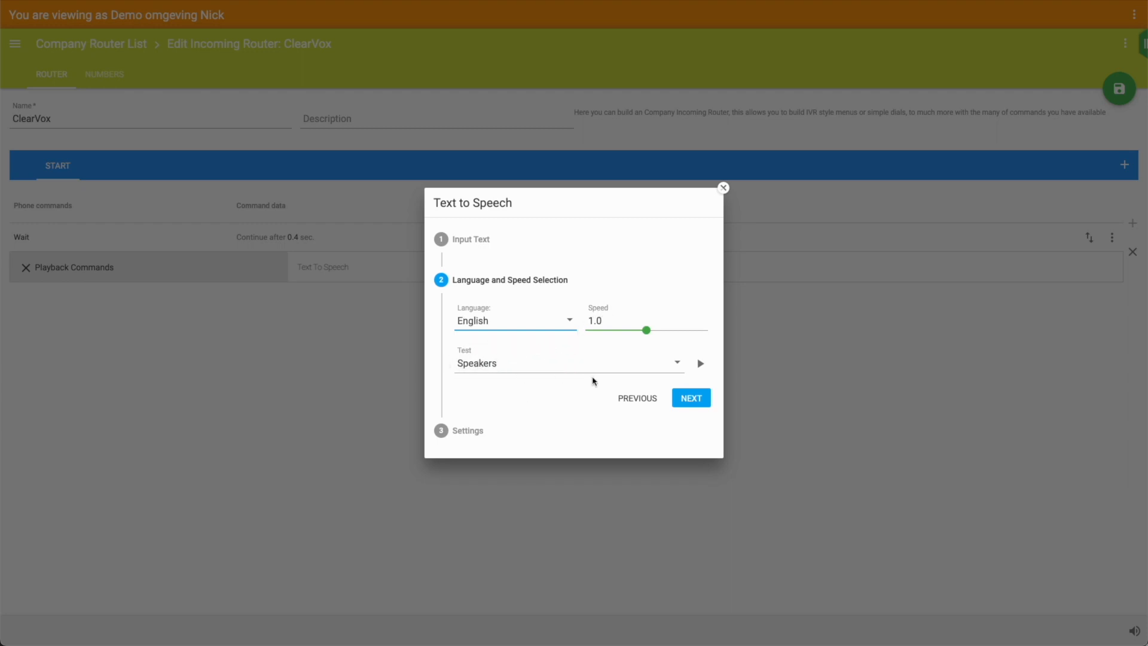
pyautogui.click(696, 398)
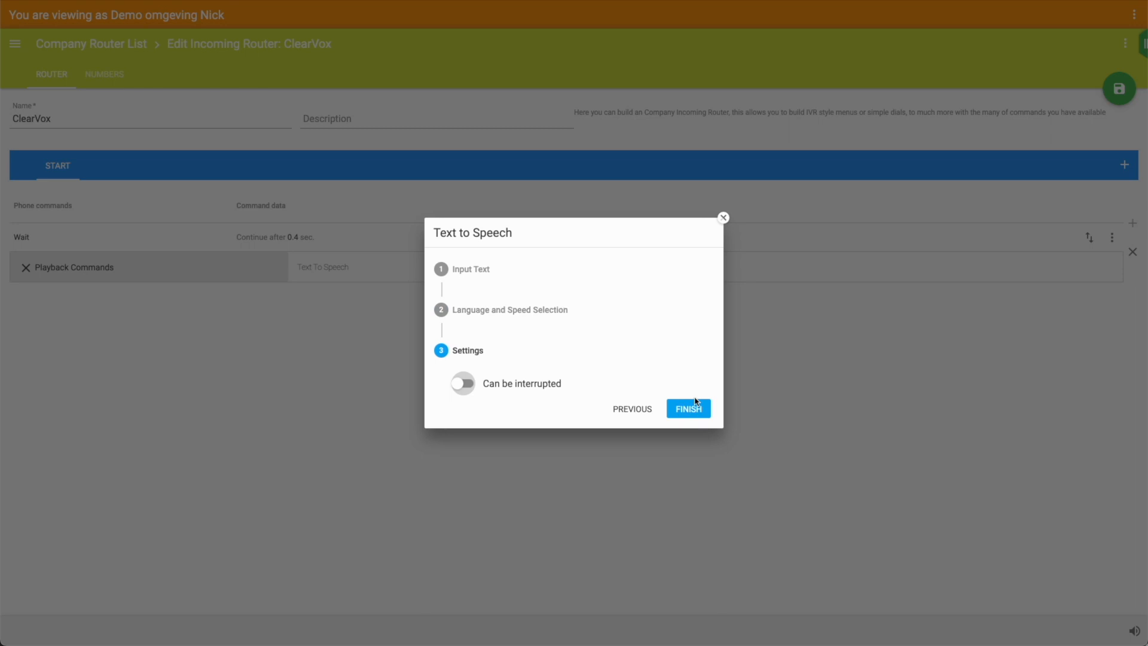
pyautogui.click(691, 409)
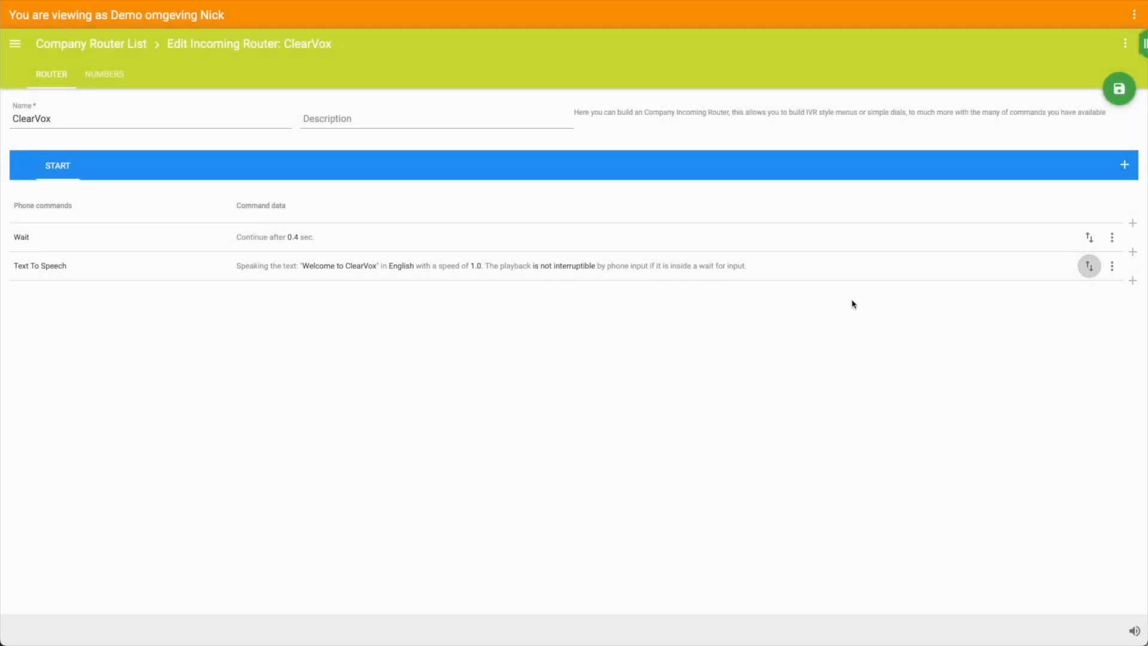
# Add a 'Dial all users' phones' step for the listed user, ringing for 01:30
pyautogui.click(1134, 282)
pyautogui.click(357, 305)
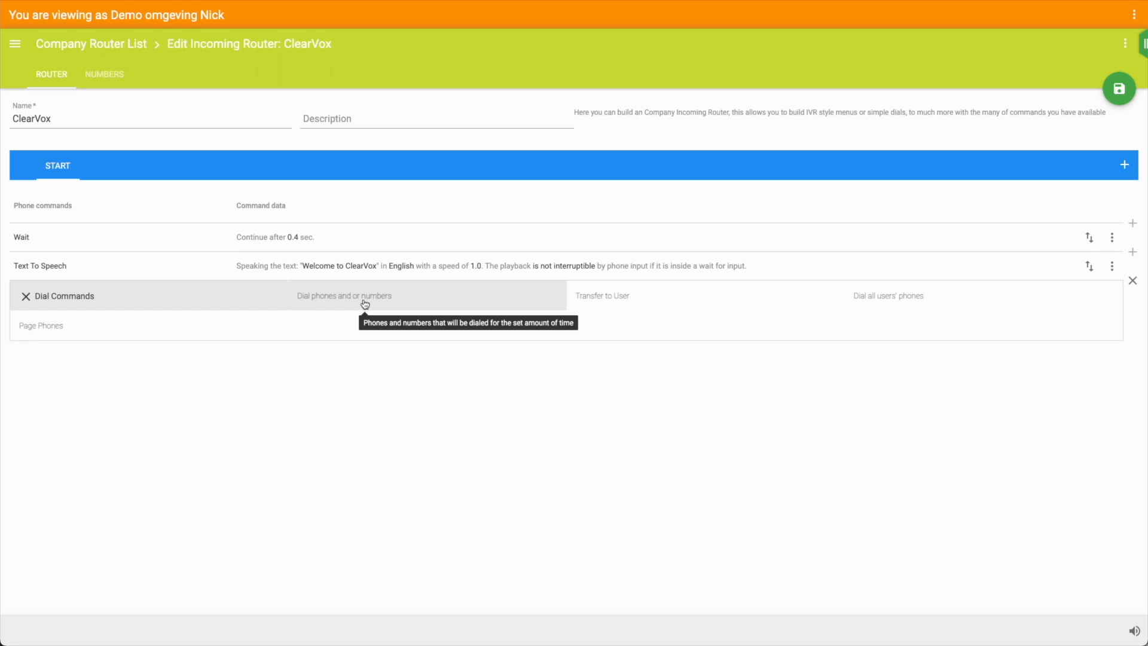
pyautogui.click(882, 297)
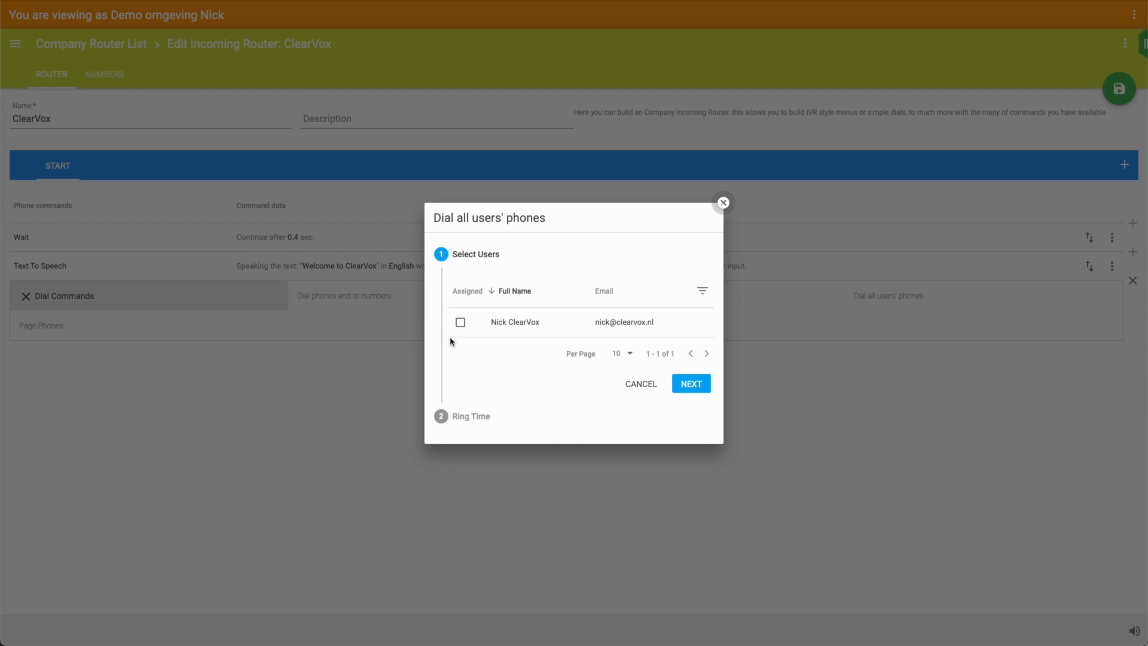
pyautogui.click(461, 324)
pyautogui.click(694, 385)
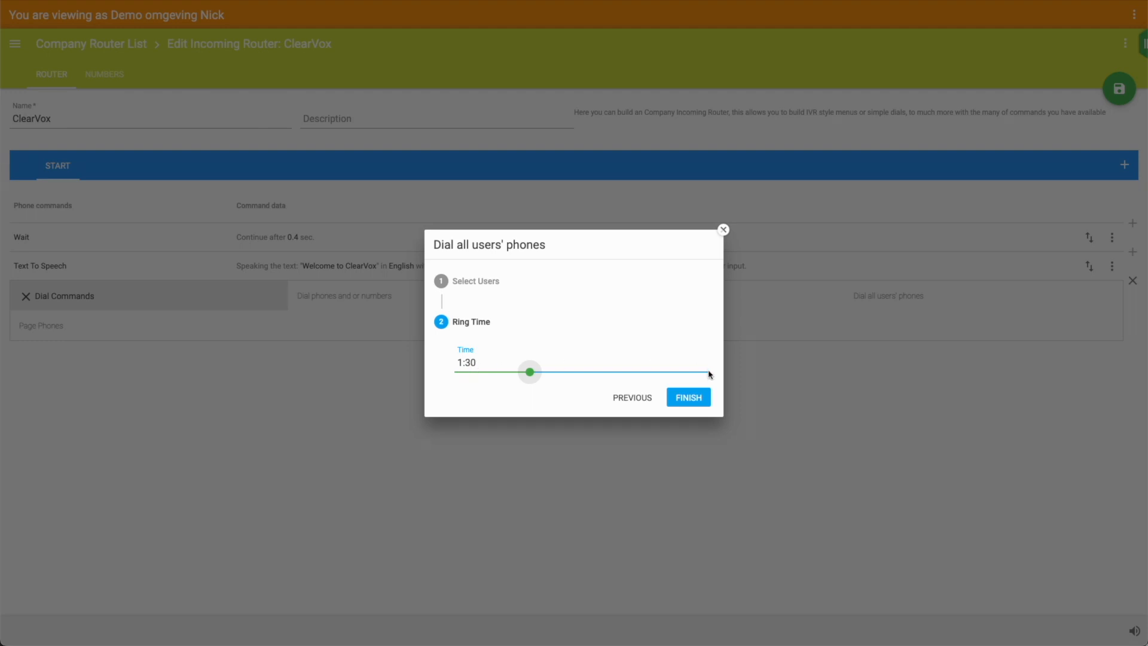
pyautogui.click(689, 396)
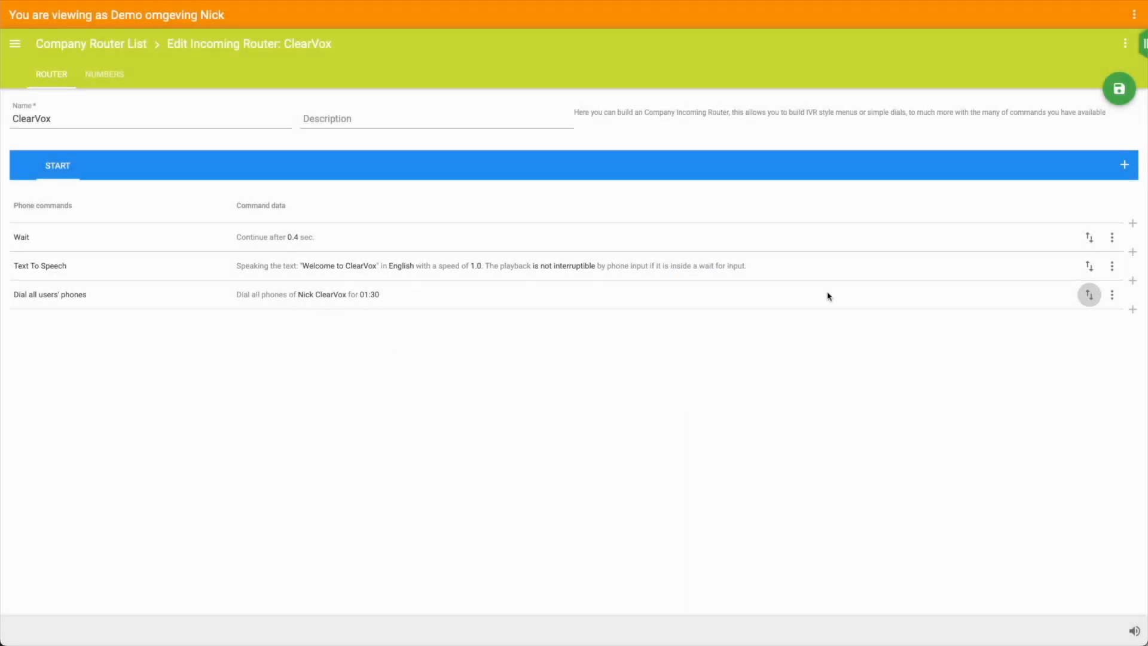
# Append a 'Send to Voicemail Box' step using the user's box, then save the router
pyautogui.click(1133, 309)
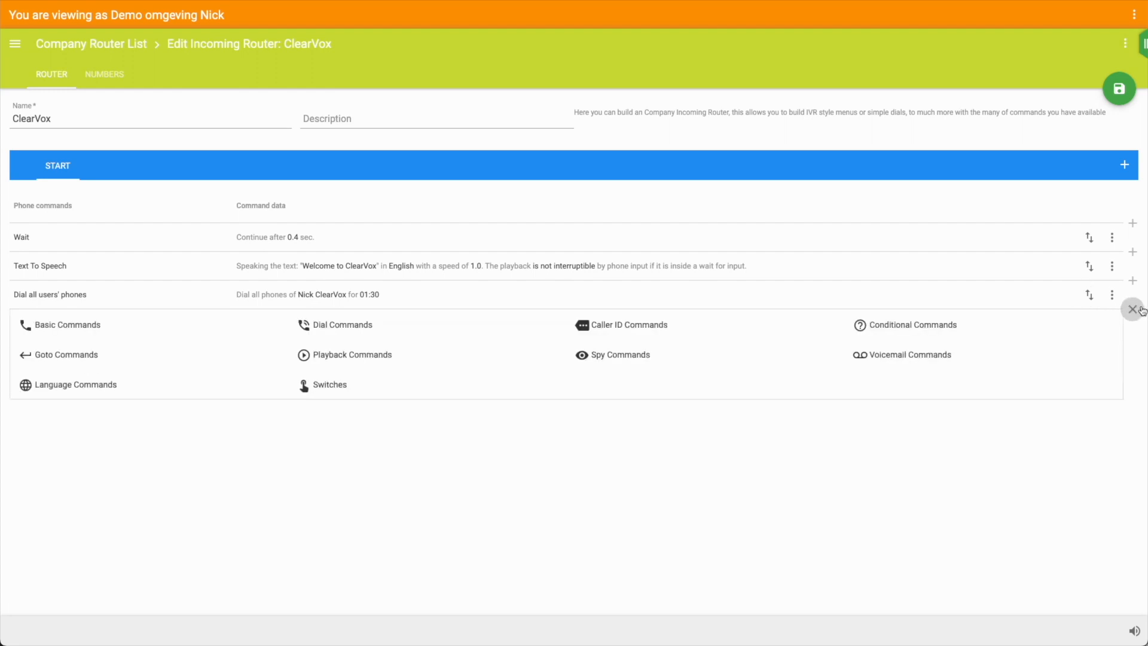
pyautogui.click(931, 357)
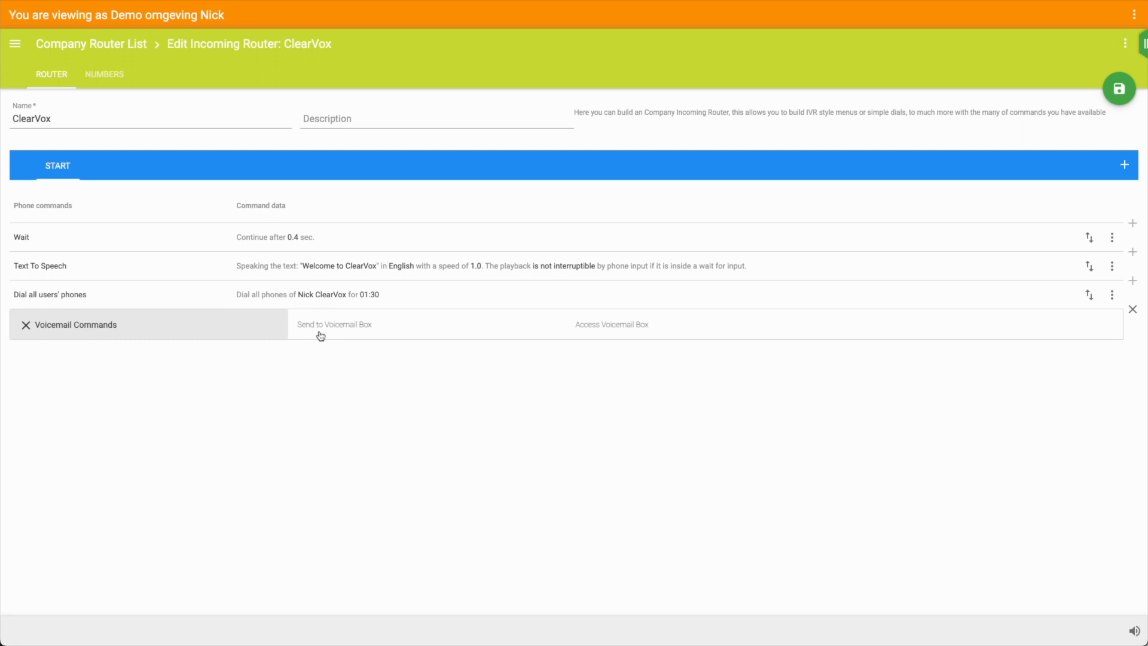
pyautogui.click(367, 327)
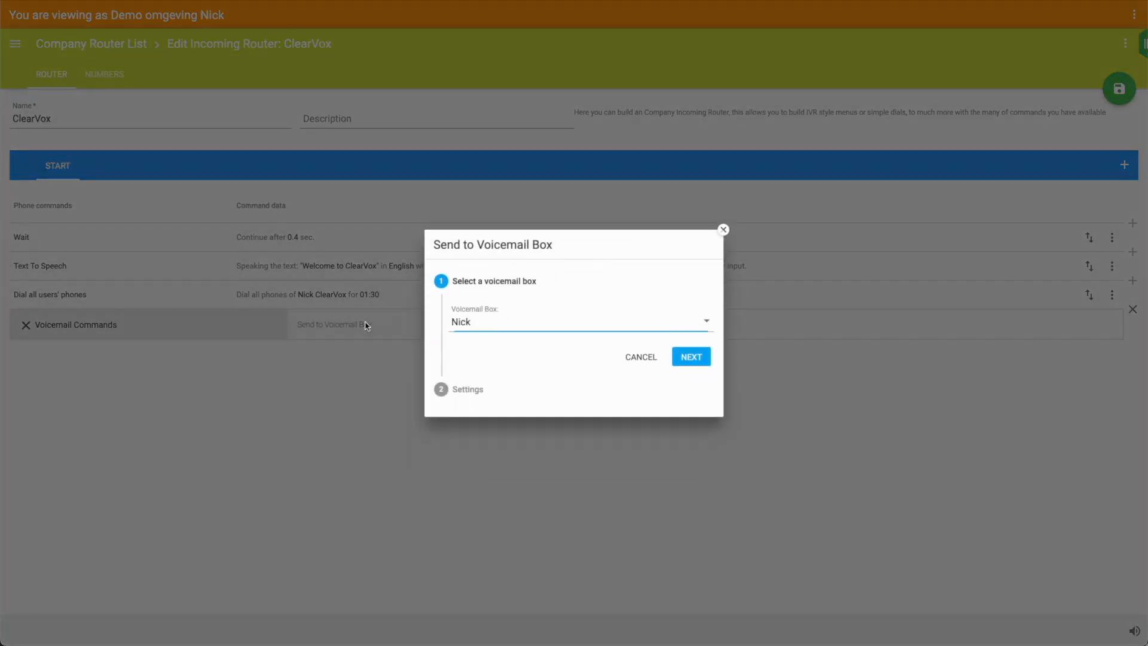
pyautogui.click(692, 357)
pyautogui.click(688, 389)
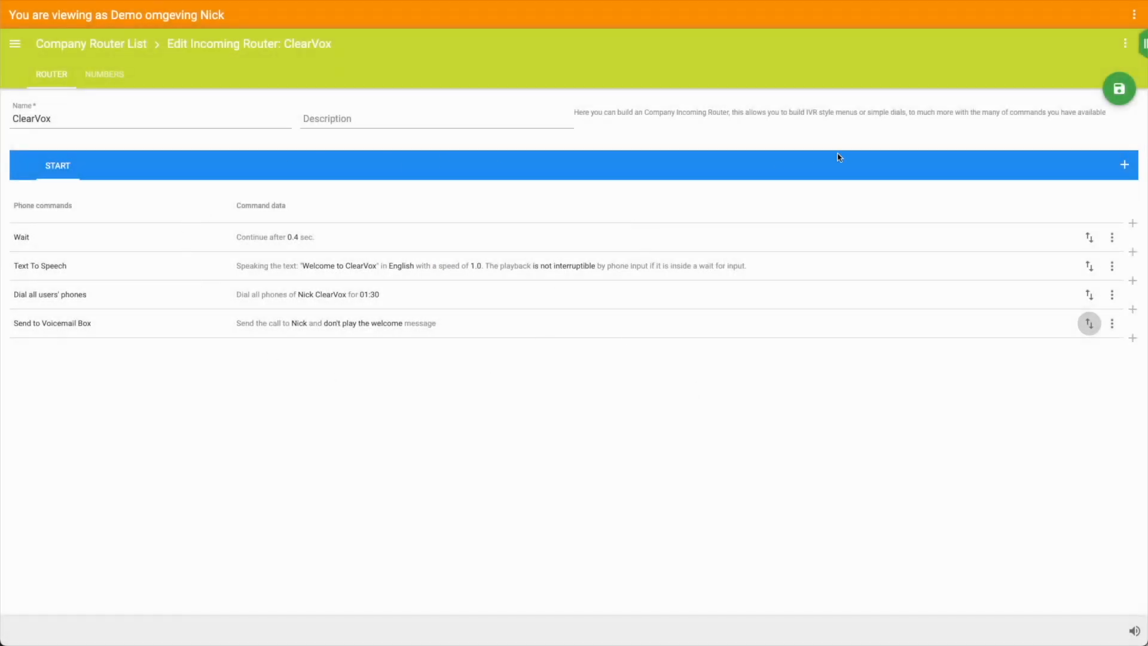
pyautogui.click(1119, 89)
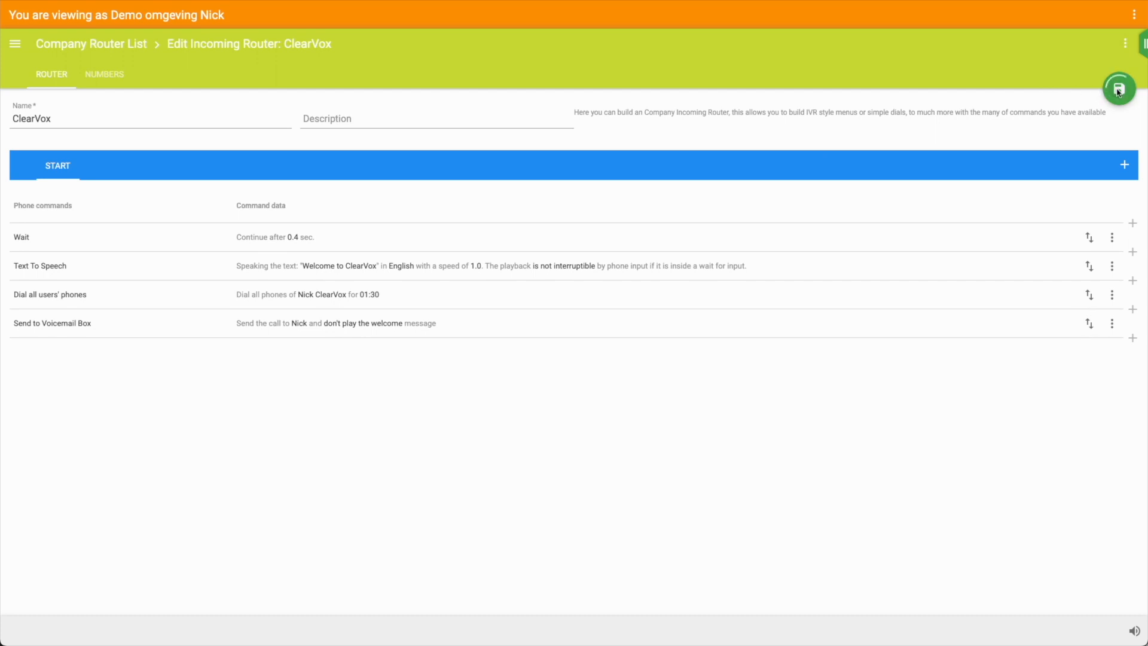